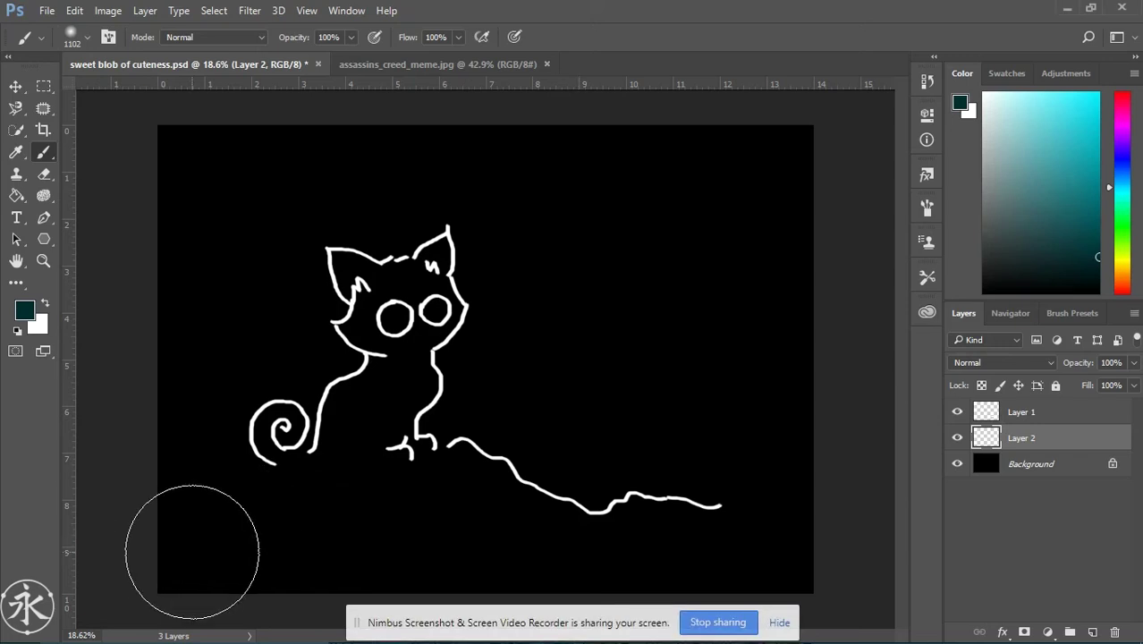
- Undo the stray stroke and paint a soft teal glow over the background at 27% opacity
key("ctrl+z")
key("2")
key("7")
mouse_move(314, 389)
left_mouse_down()
mouse_move(472, 212)
mouse_move(587, 350)
mouse_move(714, 276)
mouse_move(217, 391)
left_mouse_up()
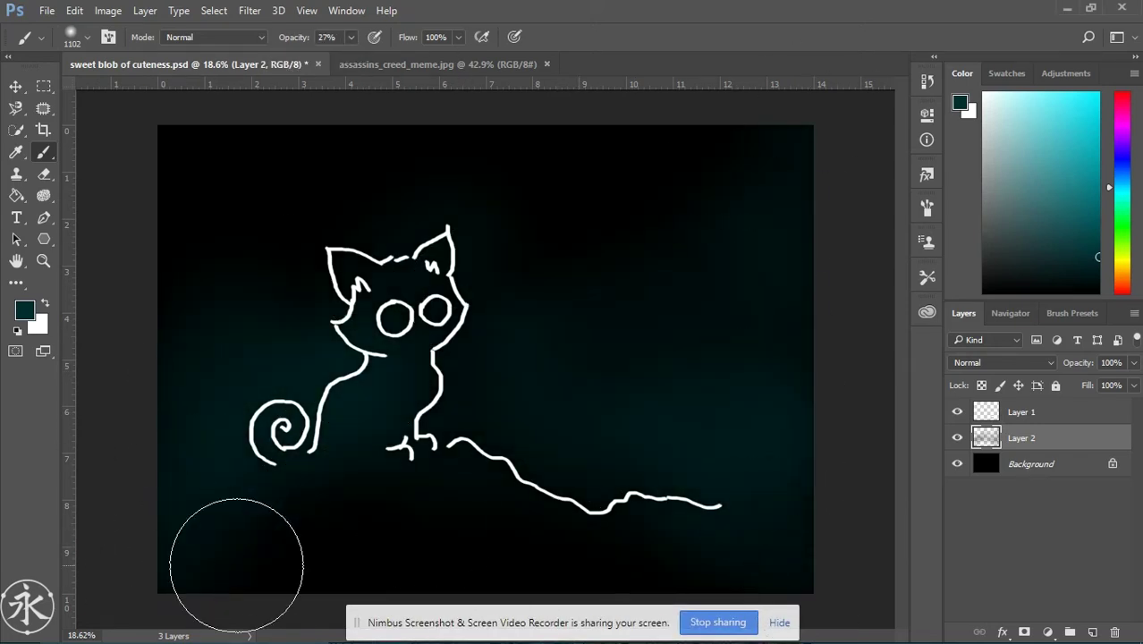
mouse_move(192, 130)
left_mouse_down()
mouse_move(273, 153)
mouse_move(237, 425)
mouse_move(408, 128)
mouse_move(755, 256)
left_mouse_up()
left_click_drag(1096, 189, 1098, 211)
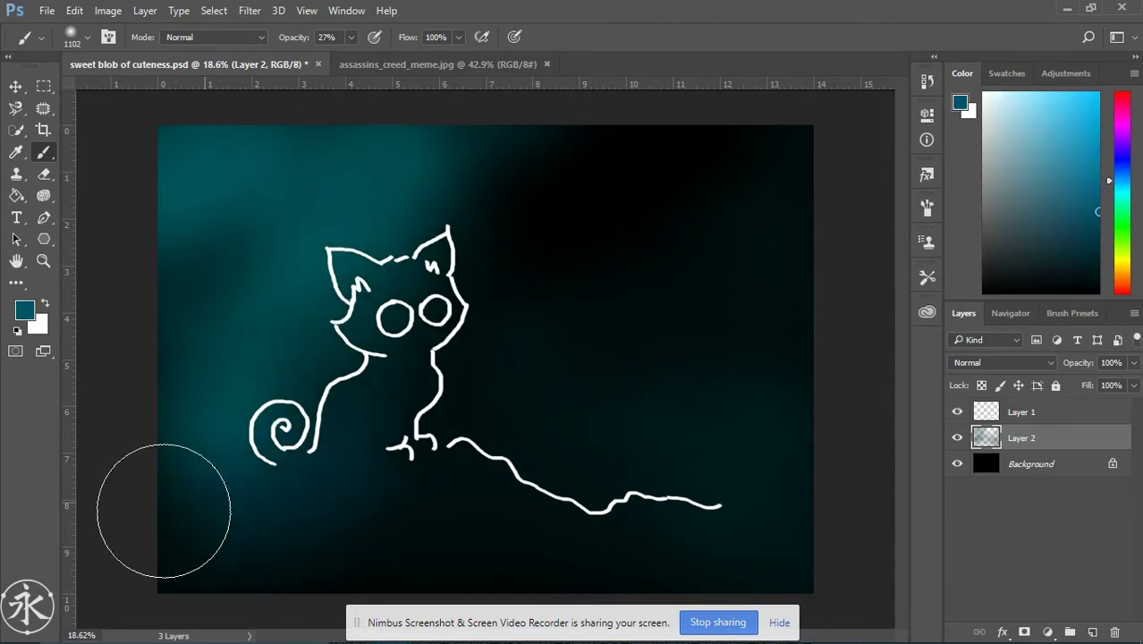
left_click_drag(165, 505, 727, 555)
- Add a faint darker-teal glow at the top middle, then choose a greener teal colour
left_click(1098, 239)
mouse_move(536, 268)
left_mouse_down()
mouse_move(645, 247)
mouse_move(564, 161)
left_mouse_up()
left_click(1098, 262)
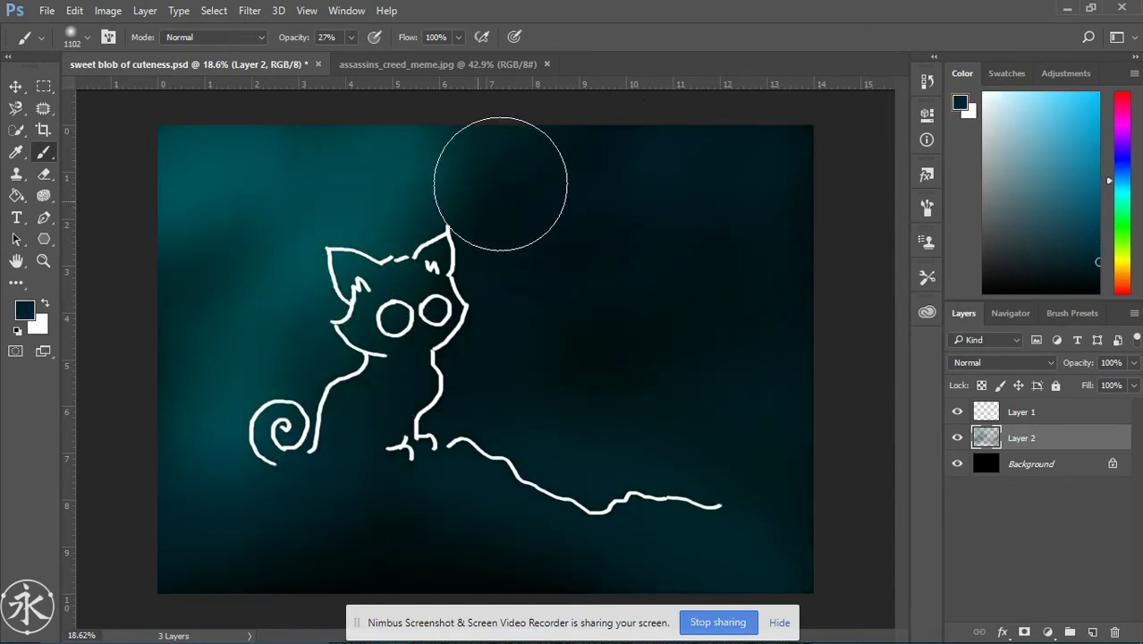
left_click(326, 427, "alt")
- On a new layer, paint a soft green swatch glow at the upper left
left_click(1091, 633)
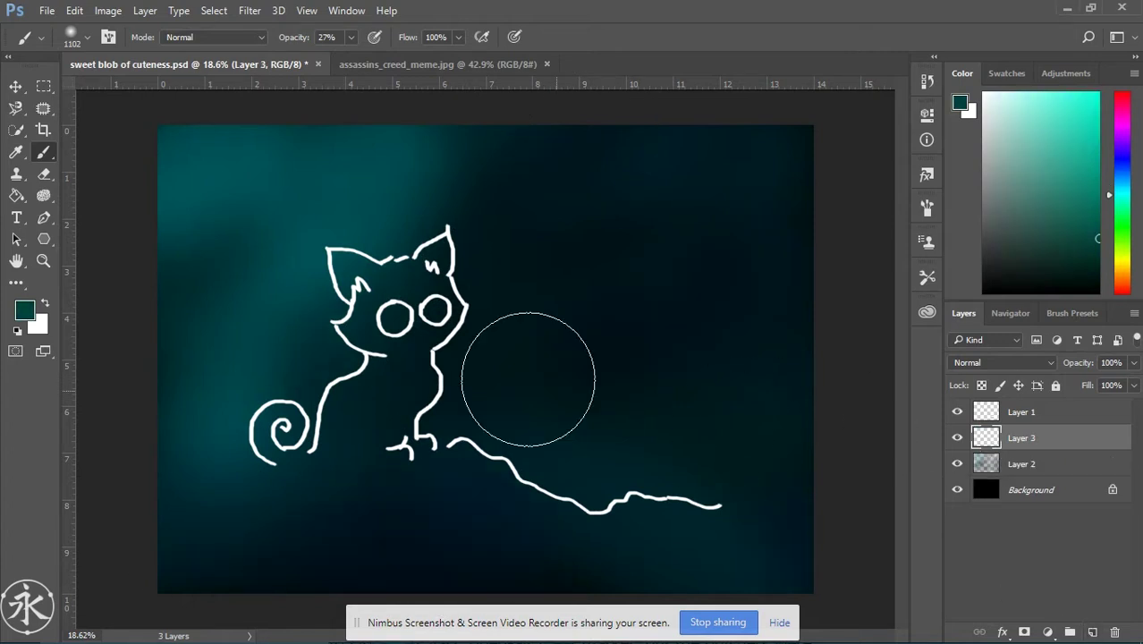
left_click(1007, 74)
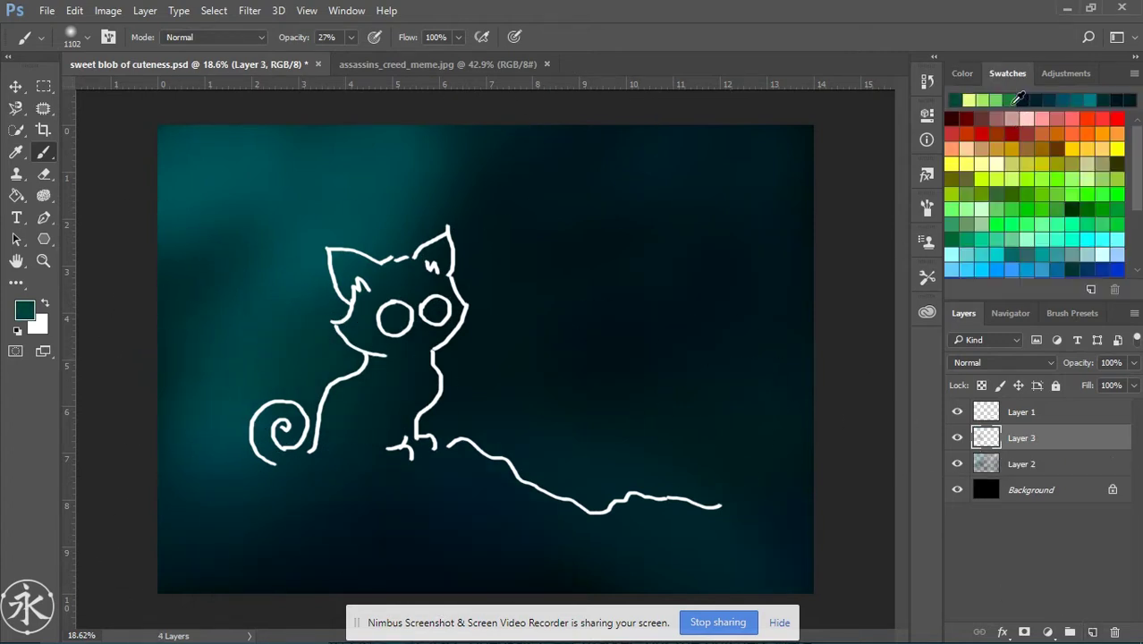
left_click(1016, 99)
left_click_drag(204, 268, 211, 293)
left_click_drag(188, 199, 249, 204)
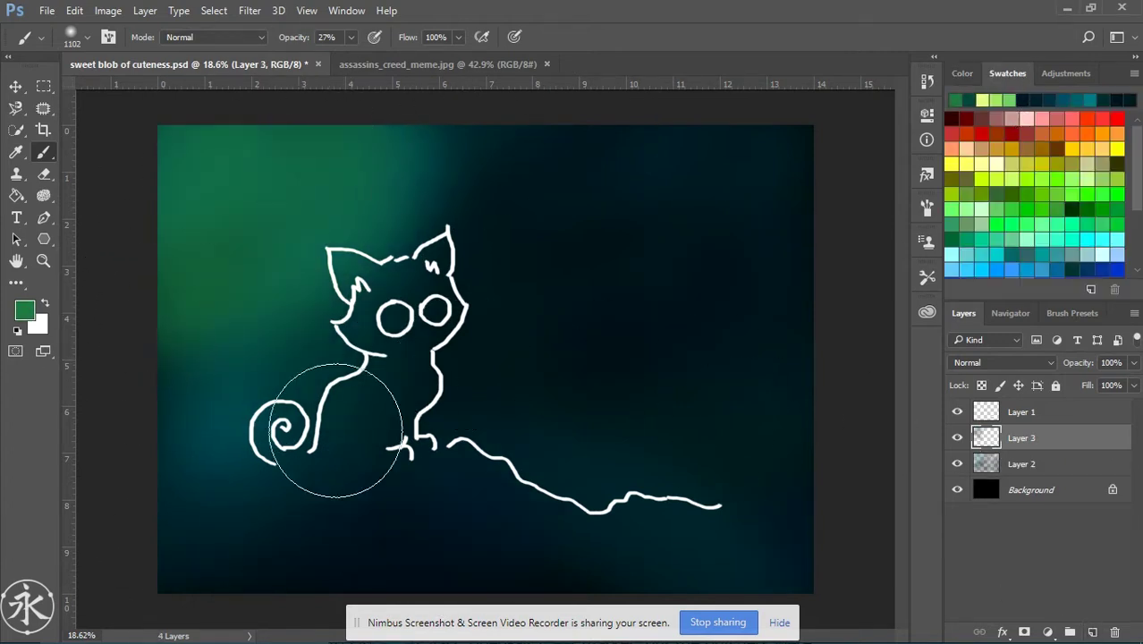
- At 18% opacity, paint a light-green glow across the upper left
key("0")
key("1")
key("8")
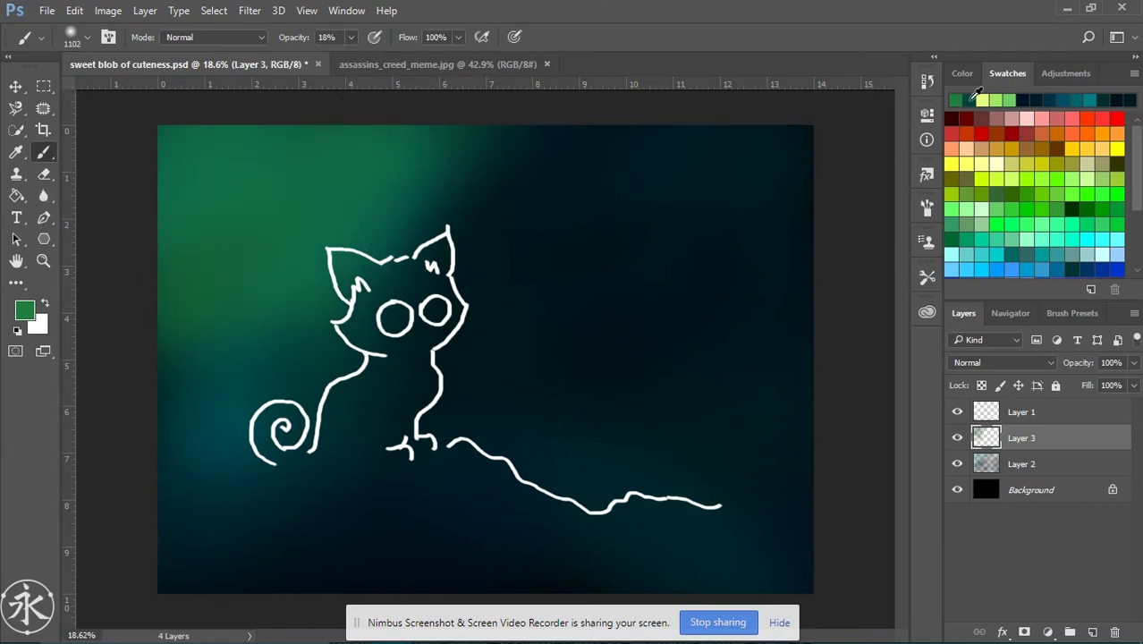
left_click(968, 99)
mouse_move(263, 200)
left_mouse_down()
mouse_move(241, 122)
mouse_move(213, 279)
mouse_move(293, 153)
left_mouse_up()
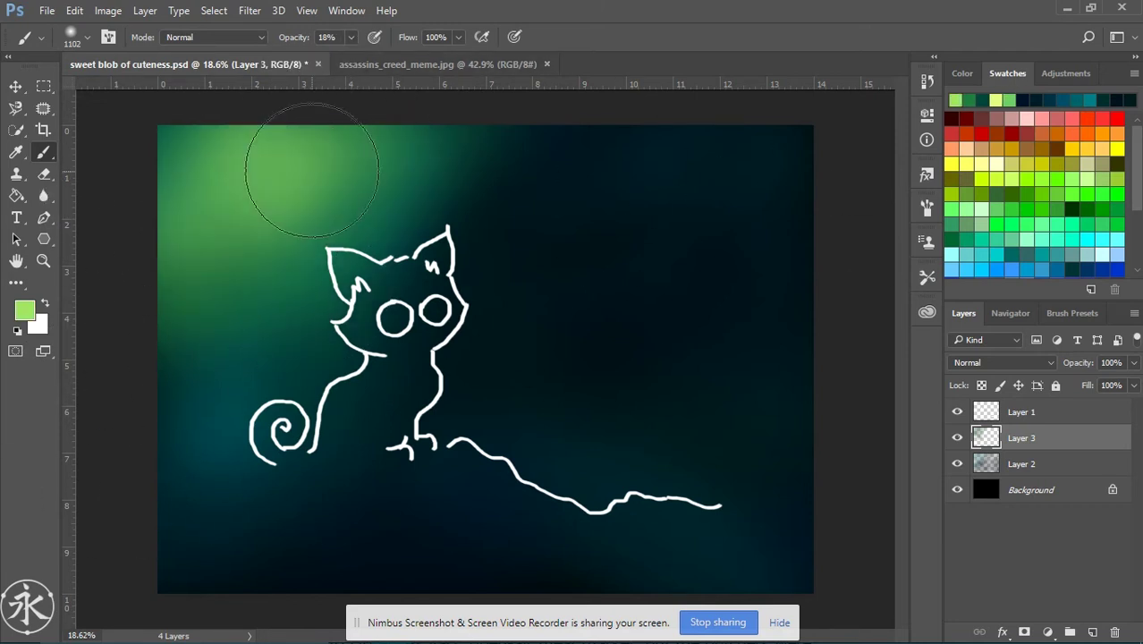
- With a 495 px brush, extend the light-green glow further down the upper left
right_click(583, 237)
left_click_drag(591, 228, 601, 234)
mouse_move(272, 172)
left_mouse_down()
mouse_move(265, 146)
mouse_move(283, 194)
mouse_move(274, 171)
mouse_move(358, 210)
left_mouse_up()
mouse_move(295, 155)
left_mouse_down()
mouse_move(334, 192)
mouse_move(302, 223)
left_mouse_up()
left_click(961, 74)
right_click(422, 243)
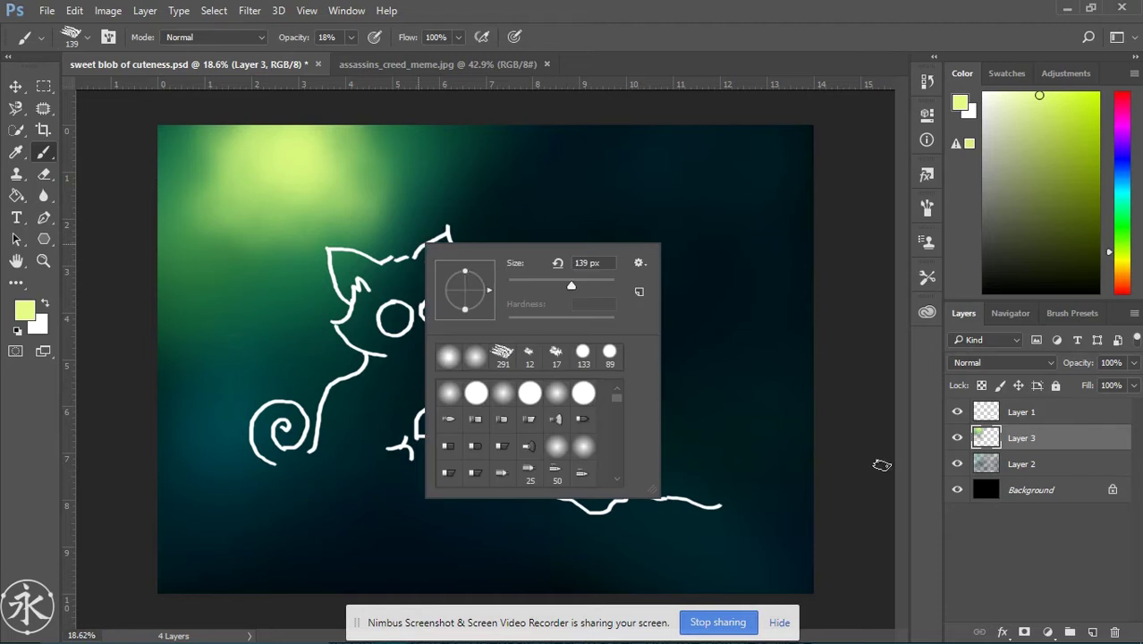
- Zoom in on the cat and set up a new layer with a black 100 px brush at 100% opacity
key("d")
key("z")
left_click_drag(368, 316, 400, 362)
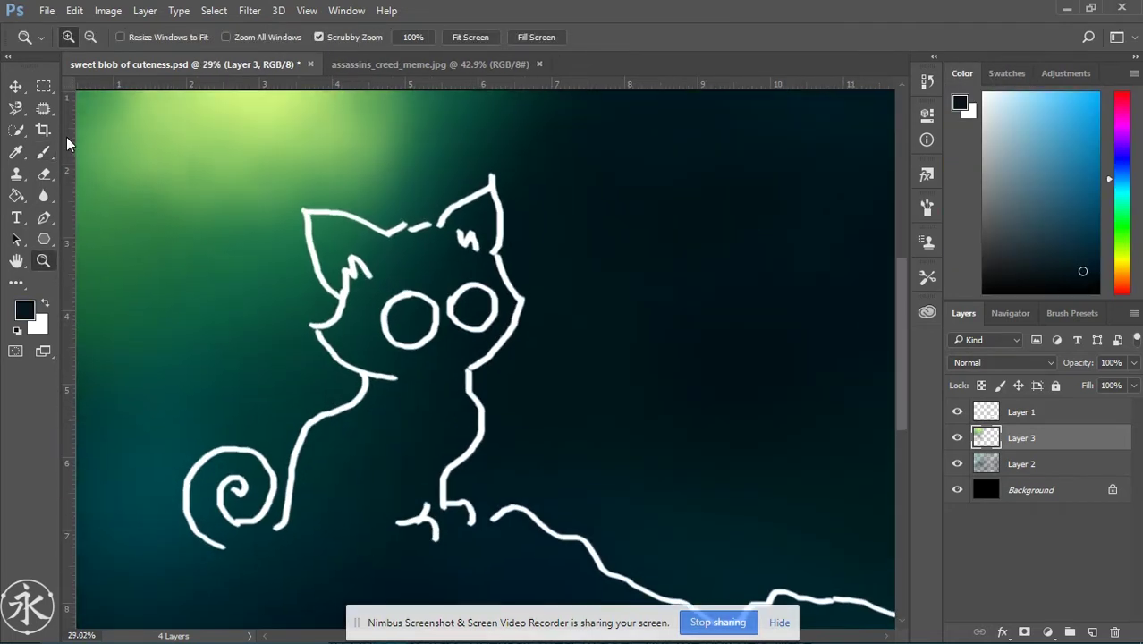
key("ctrl+shift+alt+n")
key("0")
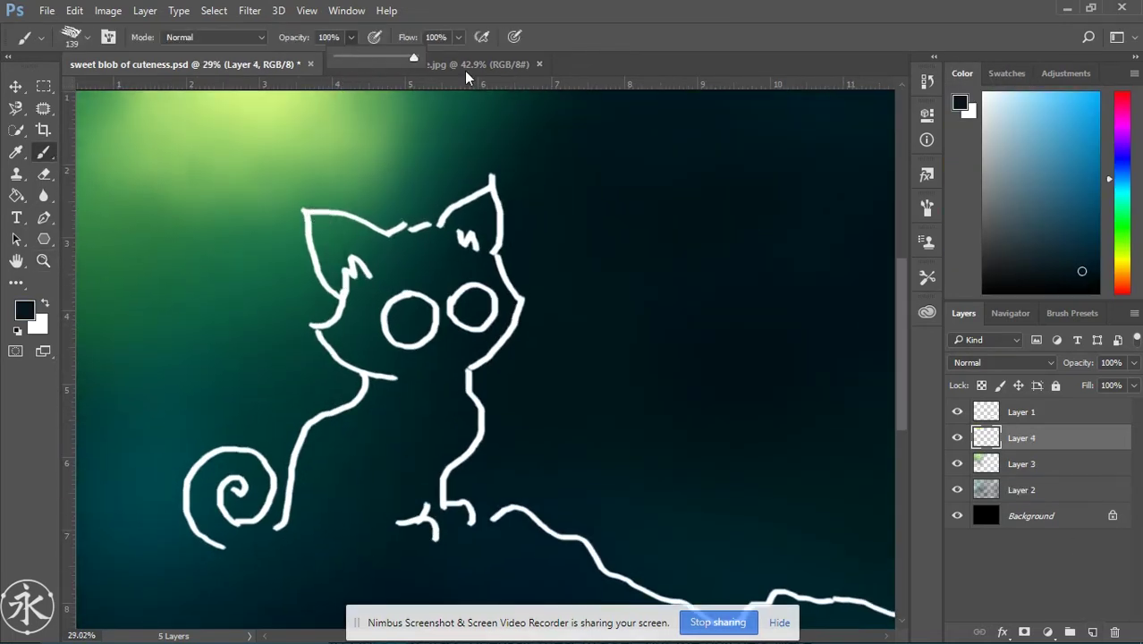
right_click(379, 236)
- Fill the cat's ears, head, and the area under its body and tail with dark paint
mouse_move(315, 218)
left_mouse_down()
mouse_move(393, 255)
mouse_move(493, 212)
left_mouse_up()
mouse_move(506, 323)
left_mouse_down()
mouse_move(332, 326)
mouse_move(408, 254)
mouse_move(454, 326)
mouse_move(423, 395)
mouse_move(311, 363)
mouse_move(456, 369)
left_mouse_up()
left_click_drag(447, 505, 455, 439)
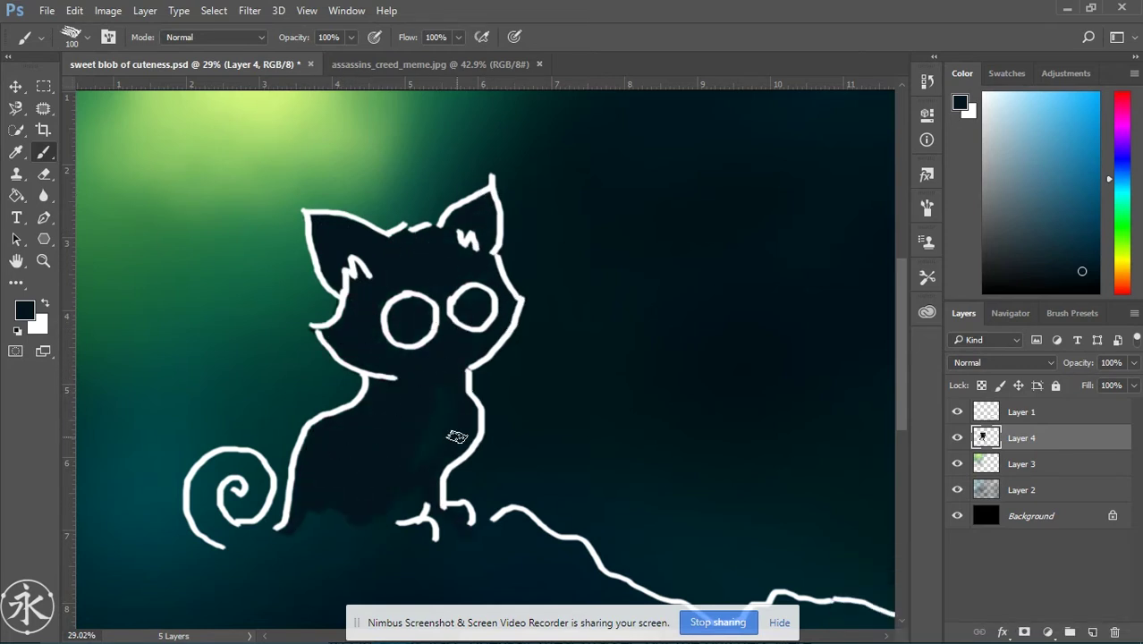
scroll(454, 439, "down", 3)
mouse_move(221, 384)
left_mouse_down()
mouse_move(264, 416)
mouse_move(461, 399)
left_mouse_up()
left_click_drag(315, 457, 372, 430)
- Paint the hill dark below the ground line and add a dark stroke below the tail
scroll(683, 585, "down", 2)
scroll(683, 586, "right", 4)
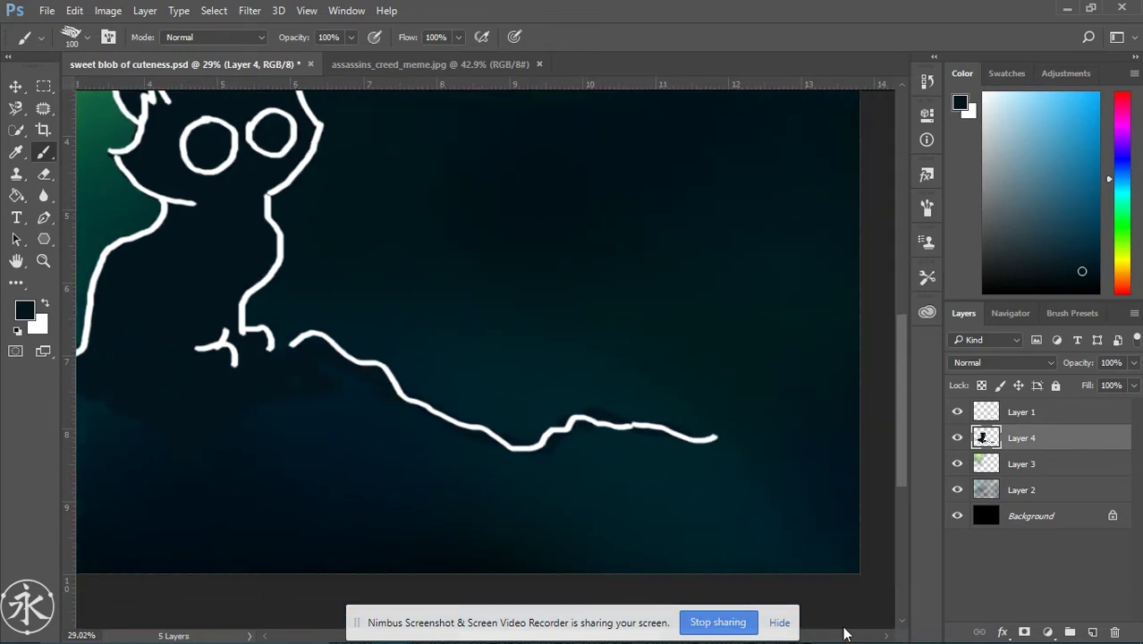
scroll(794, 393, "right", 2)
left_click_drag(778, 434, 458, 480)
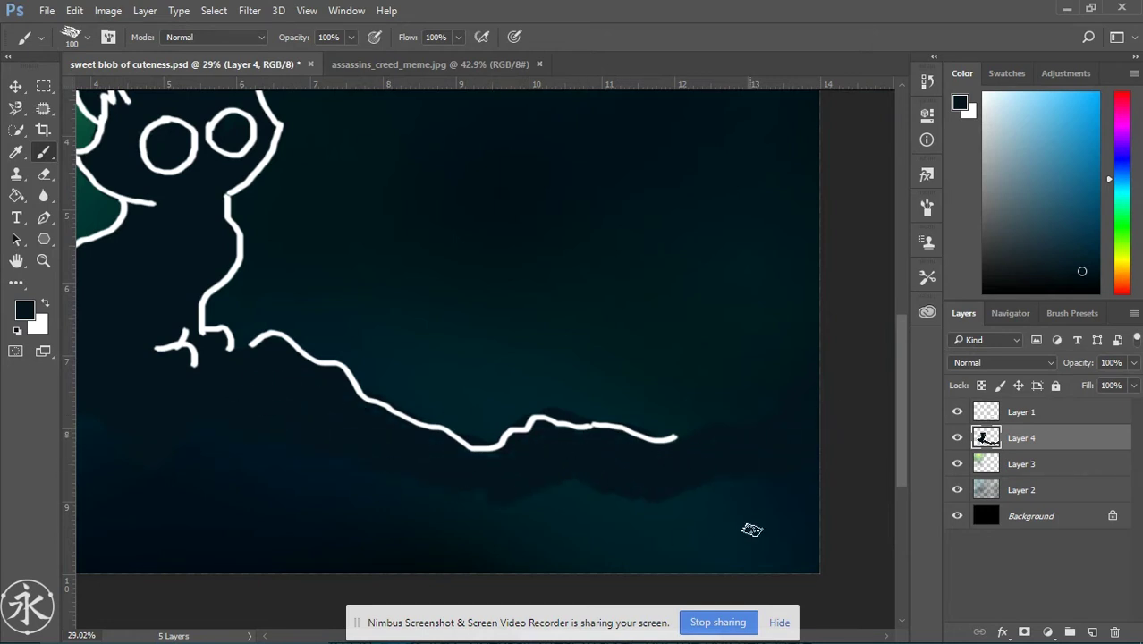
scroll(690, 495, "right", 1)
scroll(689, 495, "left", 5)
left_click_drag(189, 465, 280, 387)
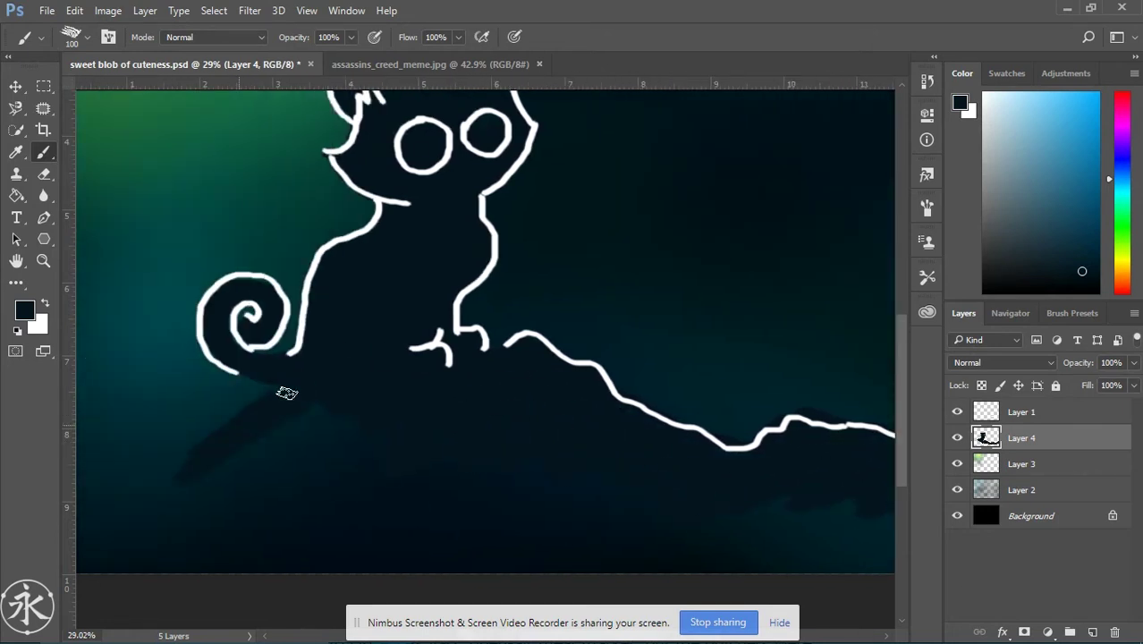
scroll(256, 386, "down", 1)
scroll(358, 390, "up", 2)
- Enlarge the brush to 322 px
right_click(558, 273)
left_click_drag(626, 304, 680, 304)
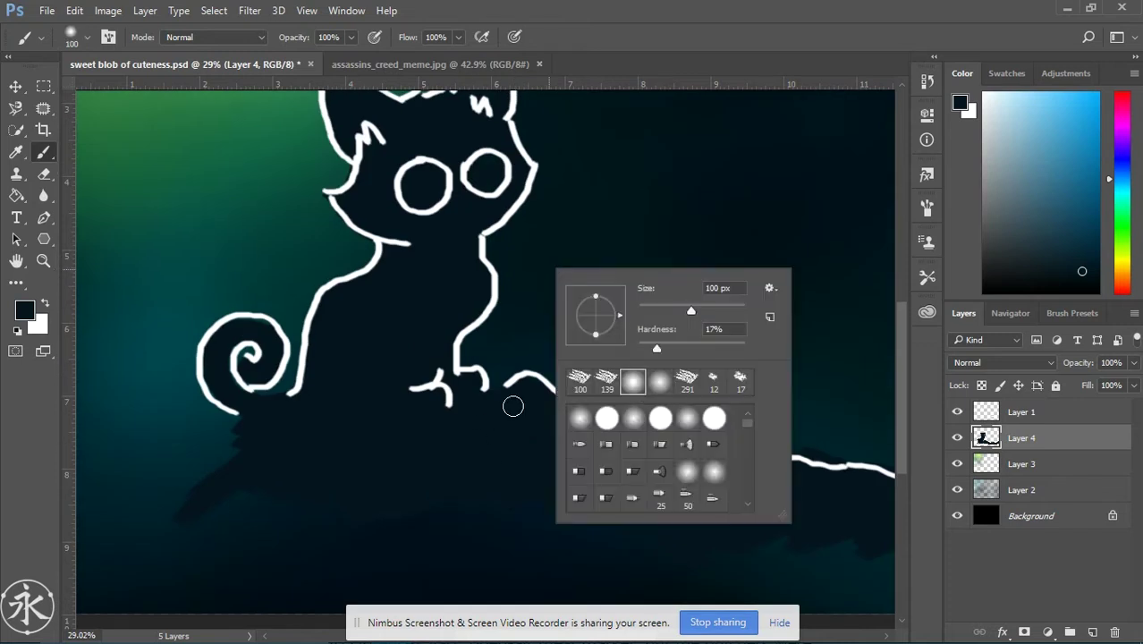
key("Return")
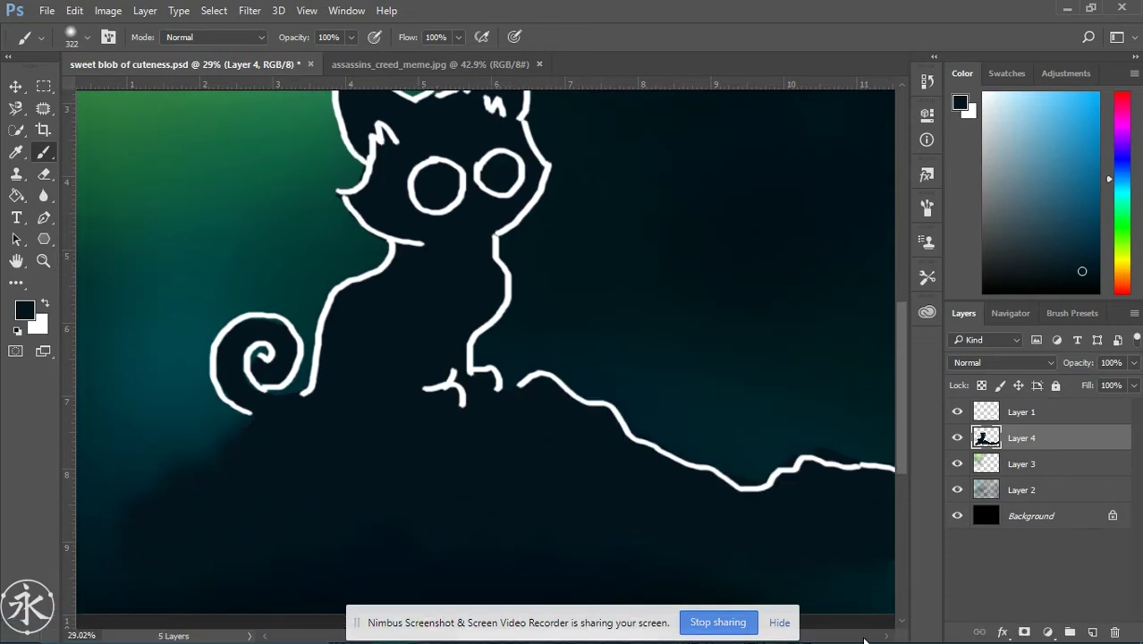
scroll(761, 540, "right", 5)
scroll(644, 510, "down", 1)
scroll(535, 475, "left", 3)
scroll(403, 482, "left", 4)
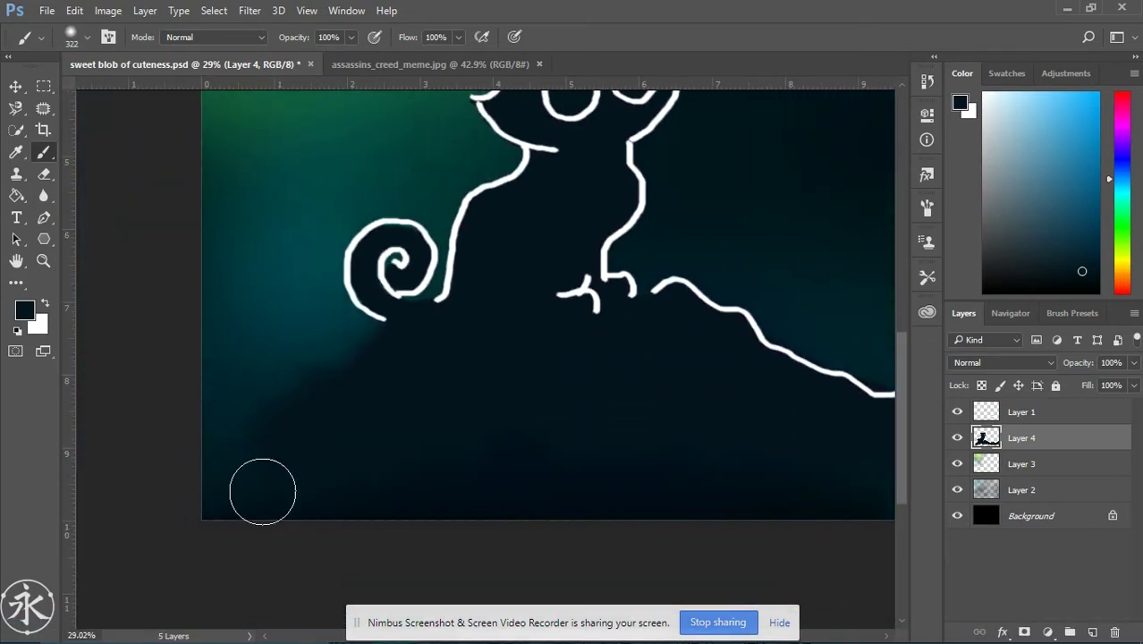
scroll(679, 421, "up", 1)
- Switch to the Blur tool and adjust its brush options
key("r")
right_click(326, 188)
left_click_drag(342, 36, 285, 59)
- Set up the Eraser at 12% opacity with a large soft brush
key("e")
right_click(313, 168)
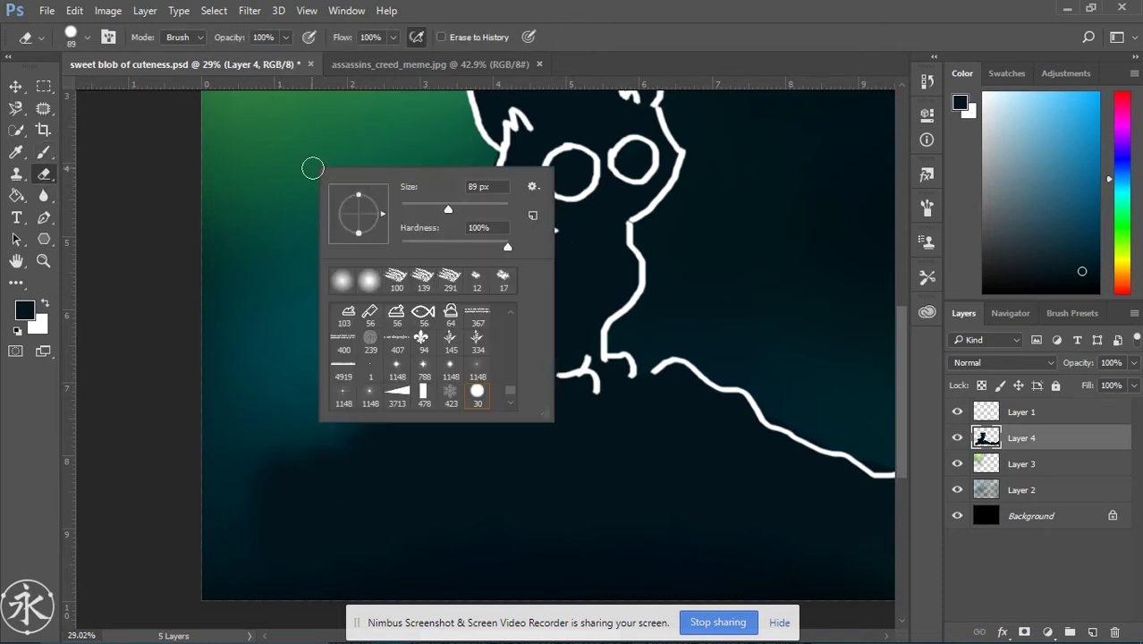
key("Escape")
right_click(380, 382)
key("Escape")
key("2")
key("7")
key("1")
key("2")
right_click(339, 161)
key("Escape")
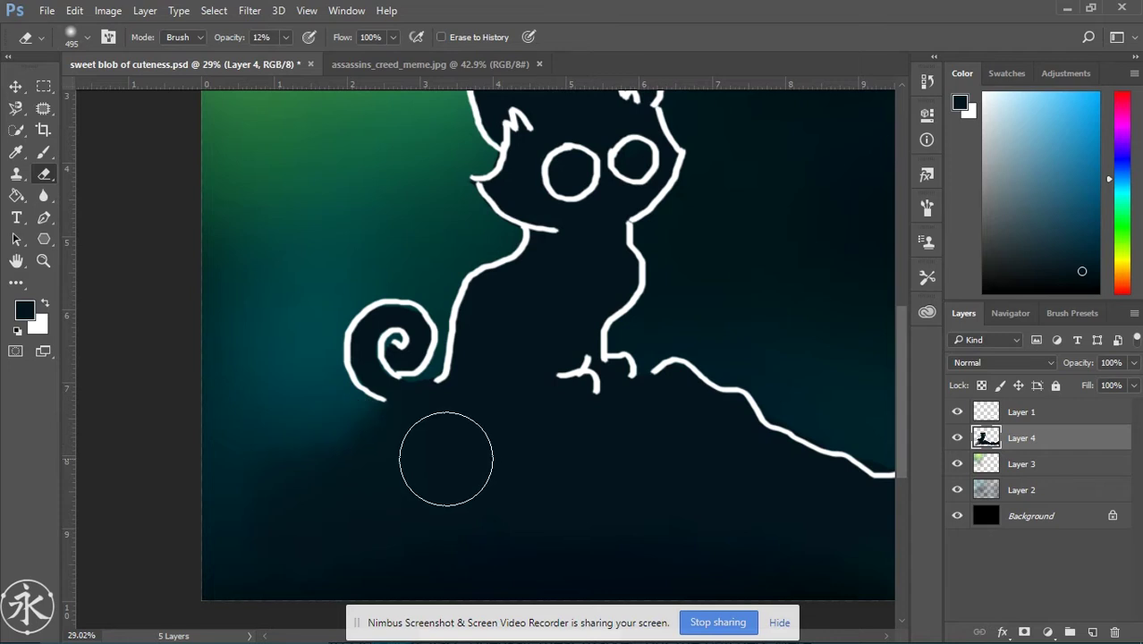
- Hide the white outlines on Layer 1
scroll(645, 390, "down", 2)
scroll(898, 498, "right", 3)
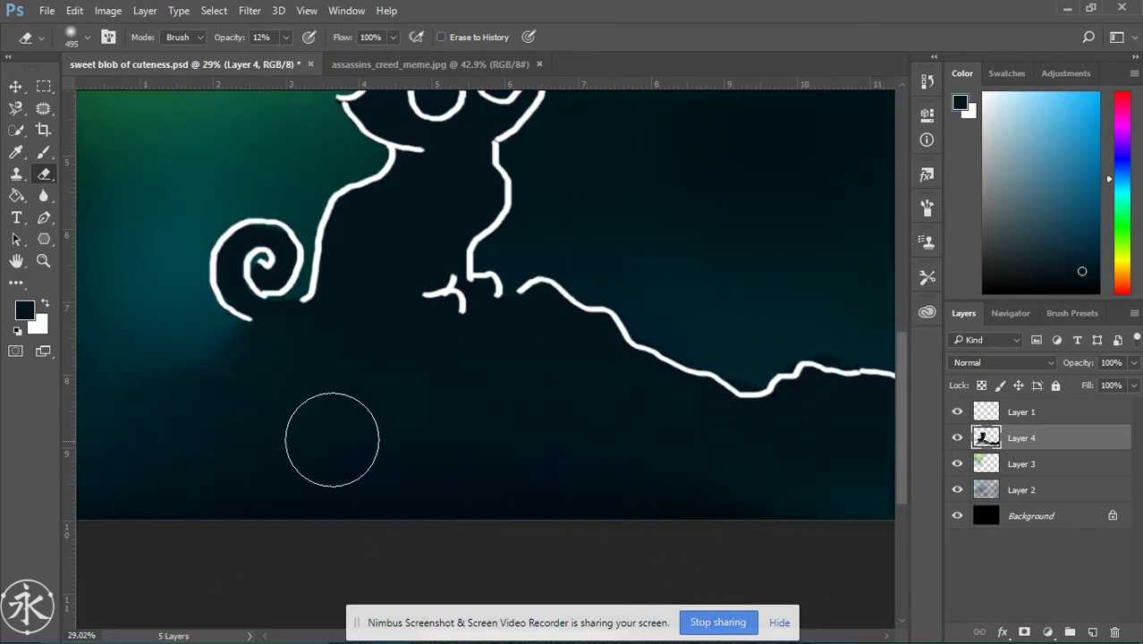
scroll(484, 536, "right", 7)
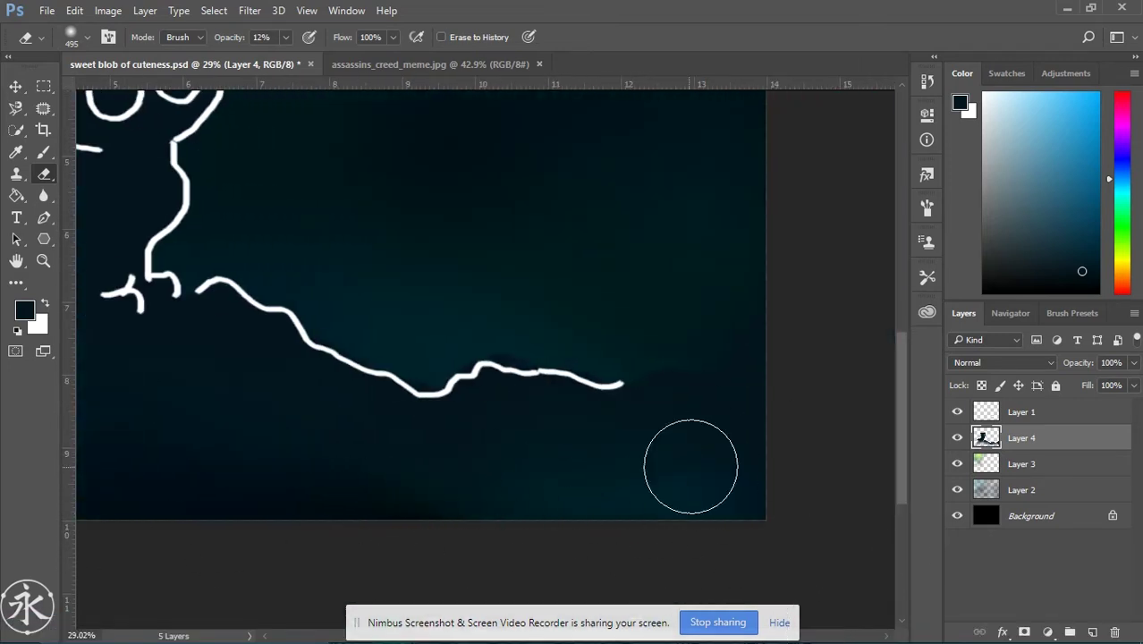
scroll(283, 464, "up", 1)
scroll(821, 492, "left", 5)
scroll(536, 357, "left", 2)
scroll(536, 358, "up", 2)
left_click(957, 412)
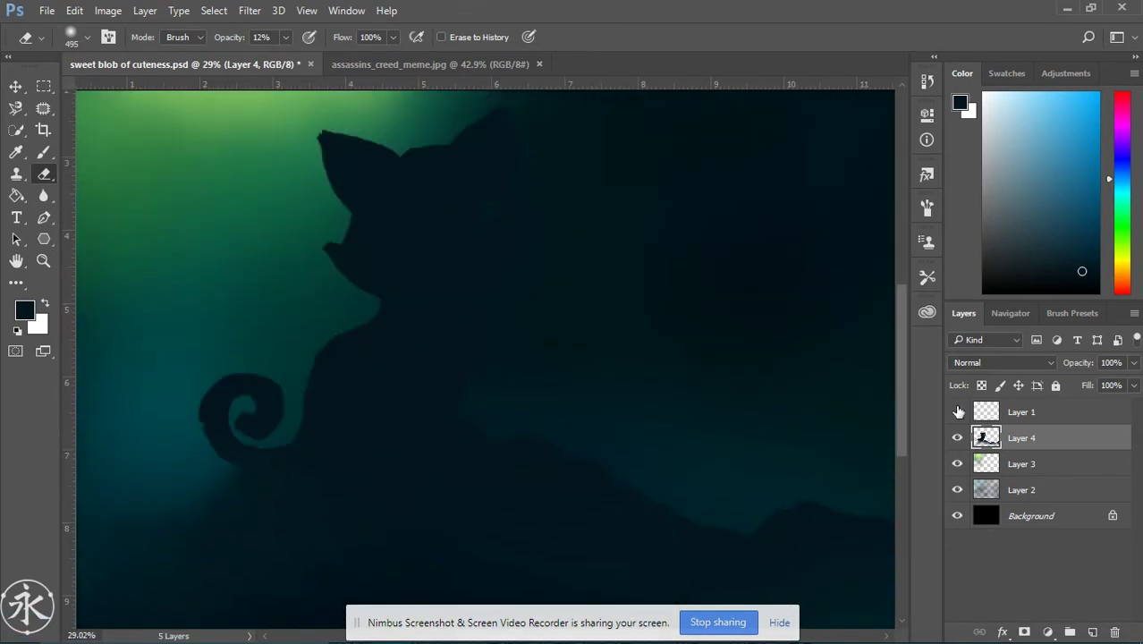
- Select the 100 px textured brush for painting
key("b")
right_click(546, 360)
double_click(615, 546)
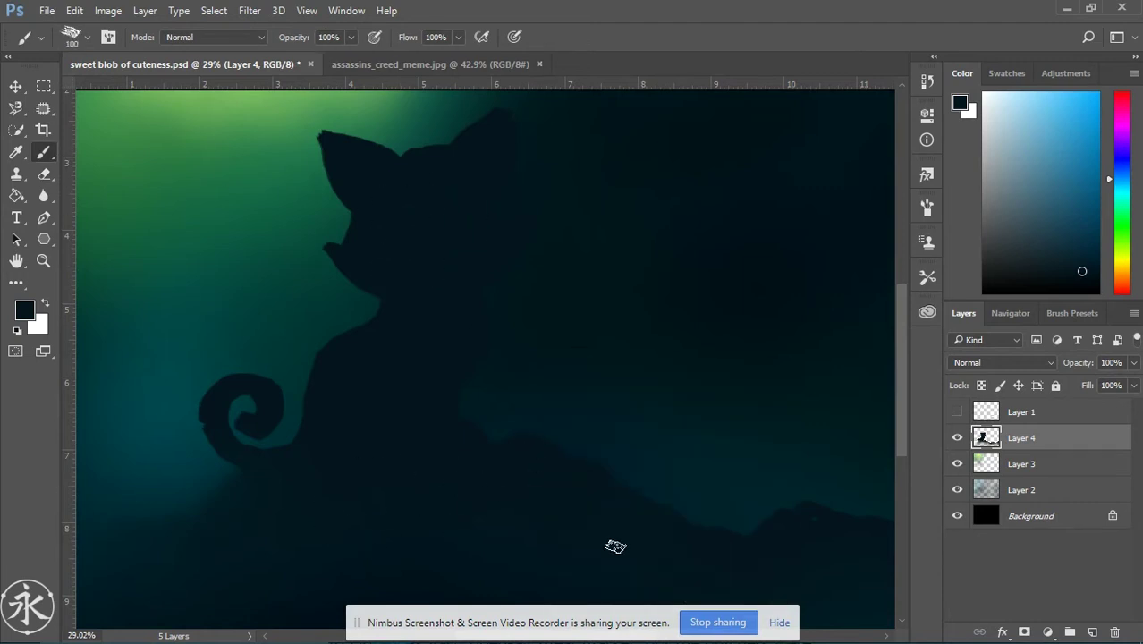
scroll(471, 495, "up", 2)
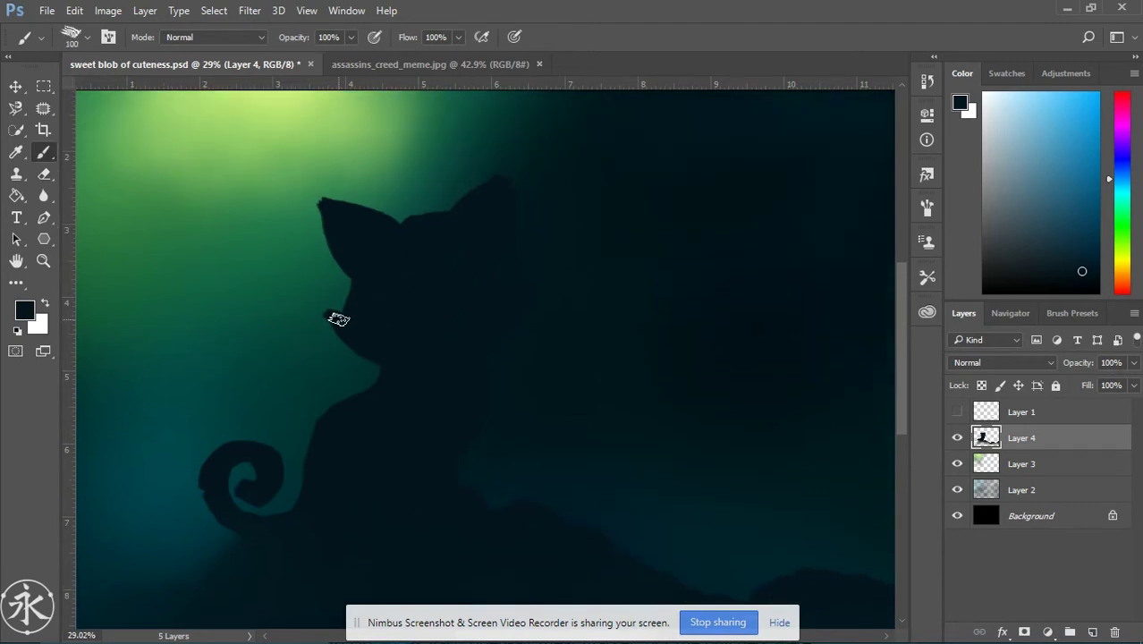
- Set the Eraser to 100% opacity and trim the cat's edges
key("e")
right_click(234, 170)
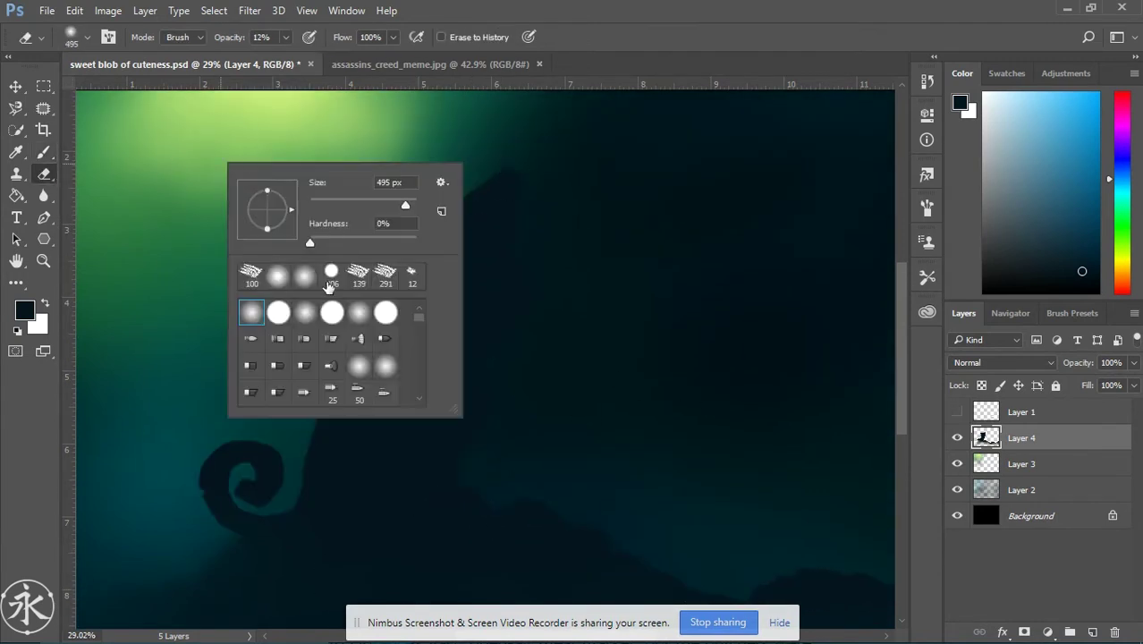
left_click(930, 214)
left_click(507, 166)
key("0")
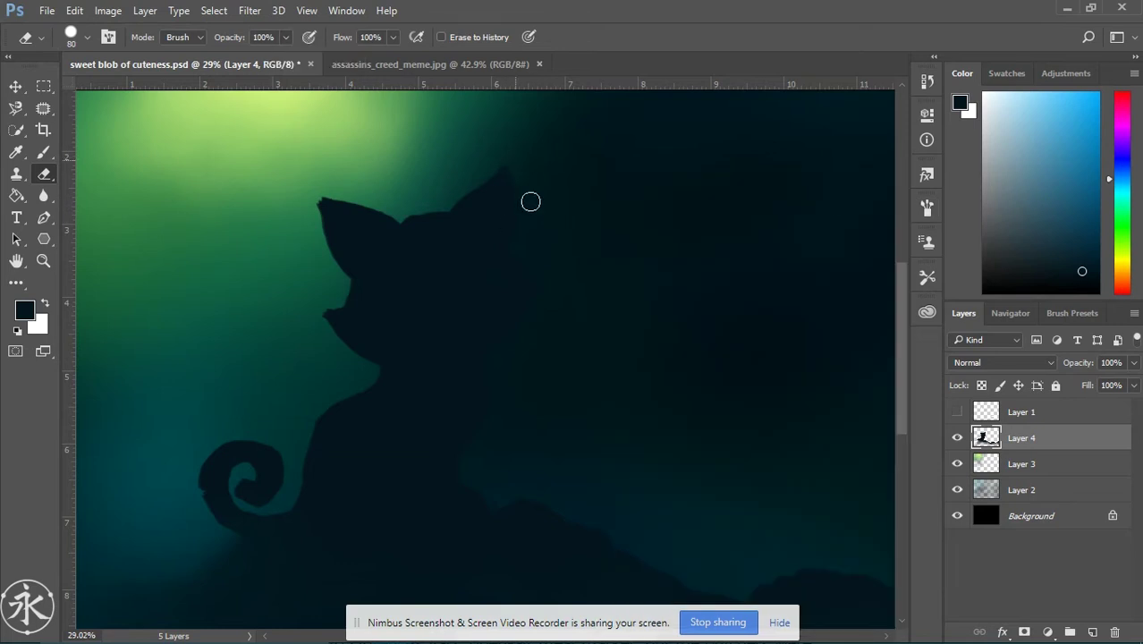
scroll(384, 339, "down", 1)
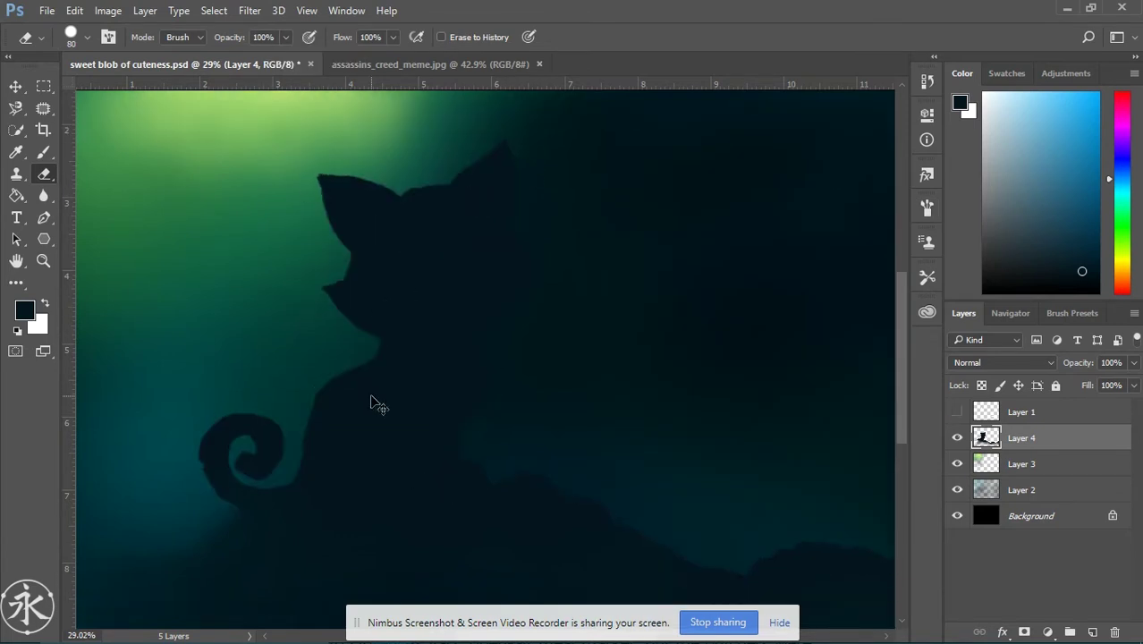
scroll(537, 393, "down", 1)
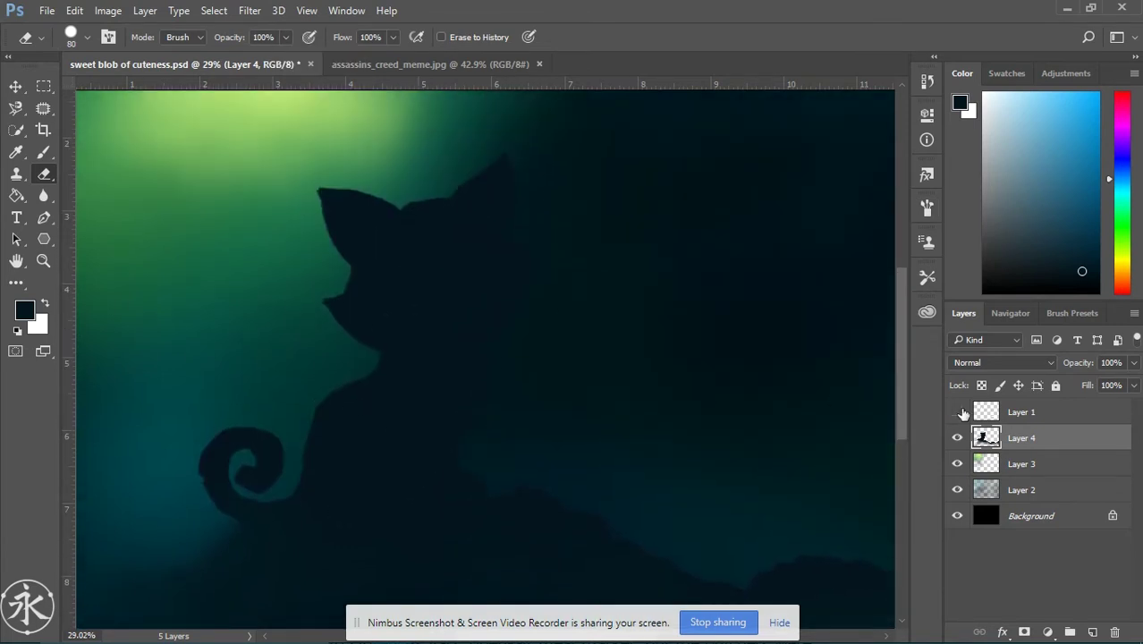
- Zoom out to view the whole picture with the white line-art sketch hidden
left_click(956, 411)
key("z")
scroll(867, 318, "down", 2)
left_click(957, 411)
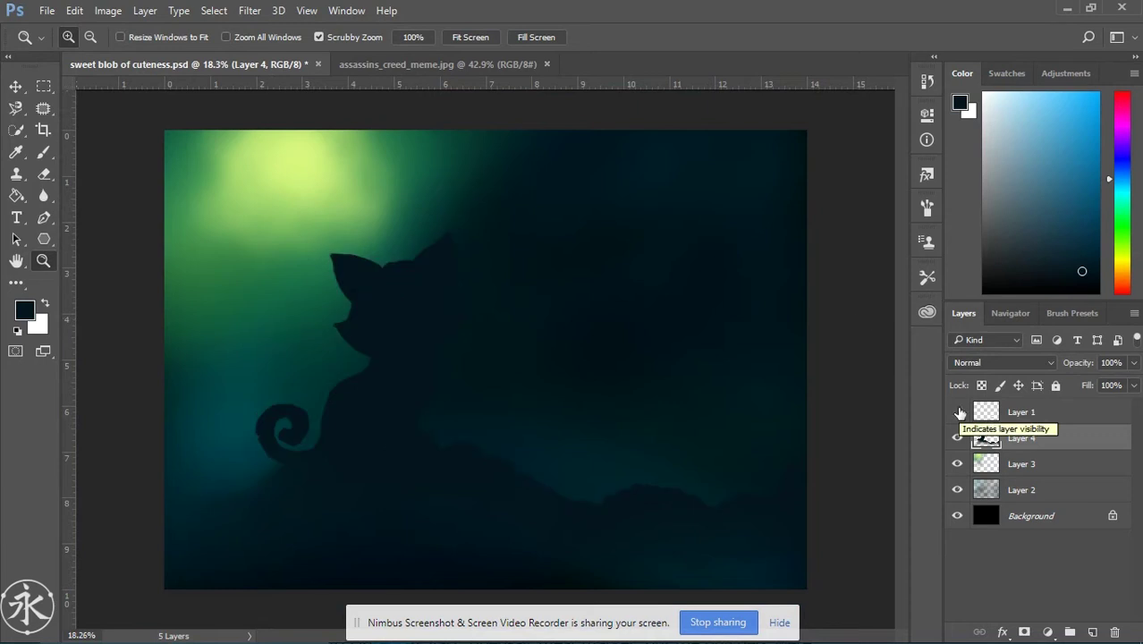
- Show the line-art sketch, add a new layer above the silhouette, and set a 180 px brush
key("b")
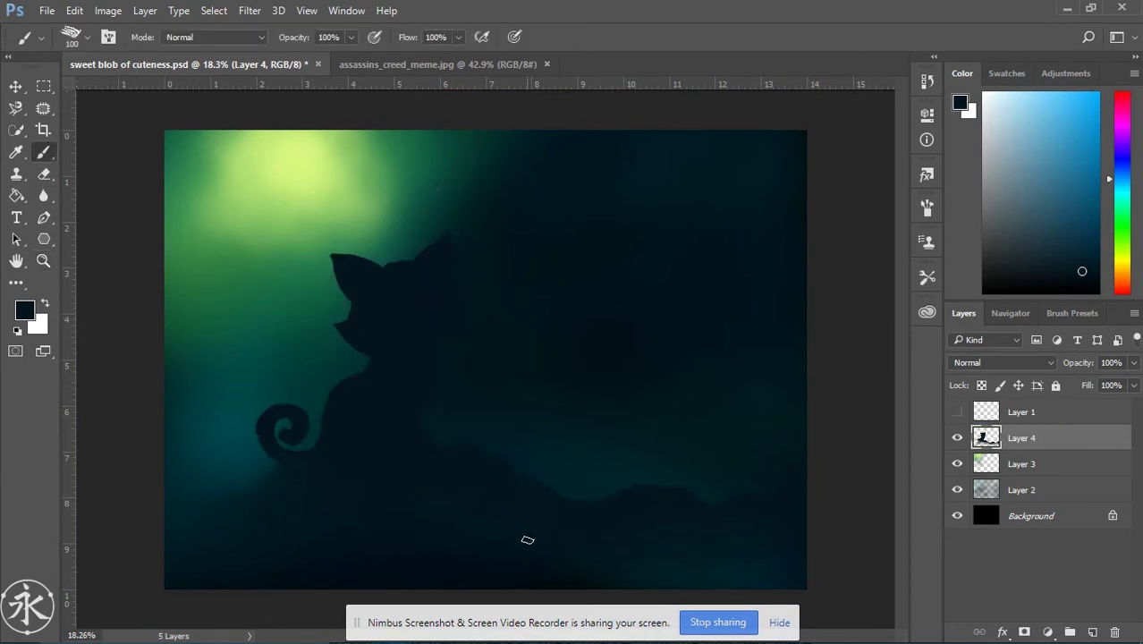
left_click(956, 411)
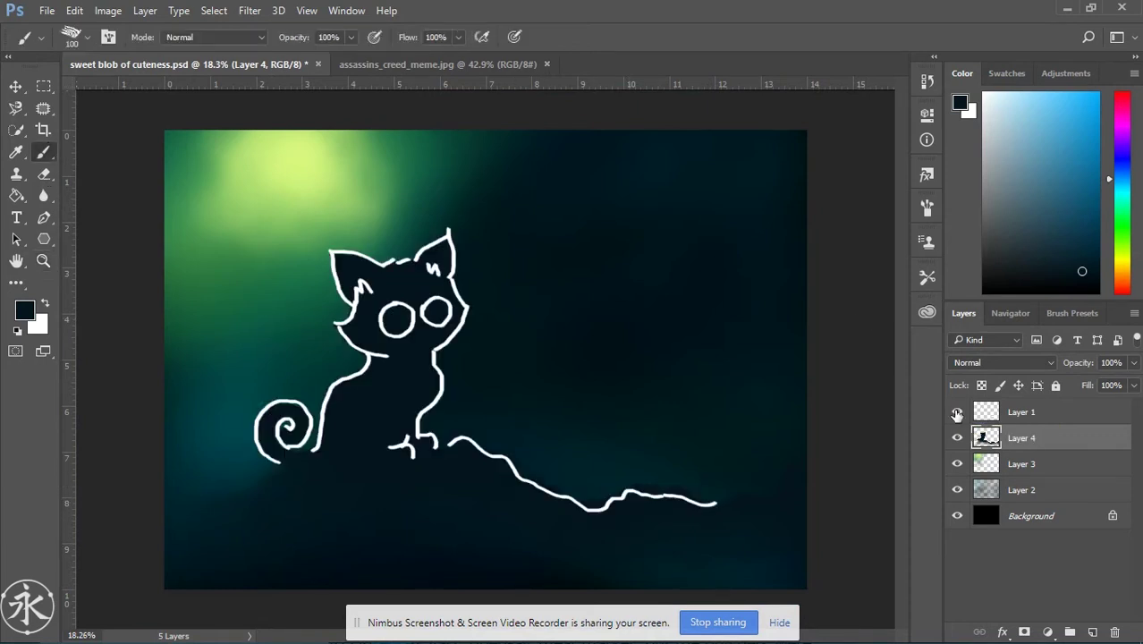
left_click(1092, 632)
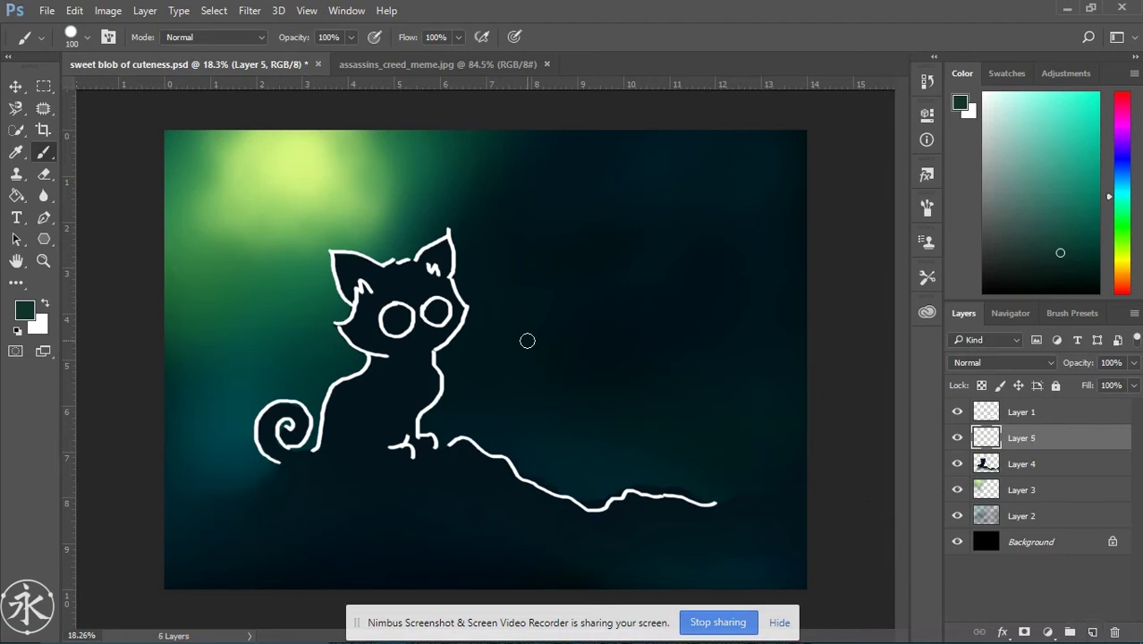
right_click(594, 314)
type("180")
key("Return")
right_click(691, 331)
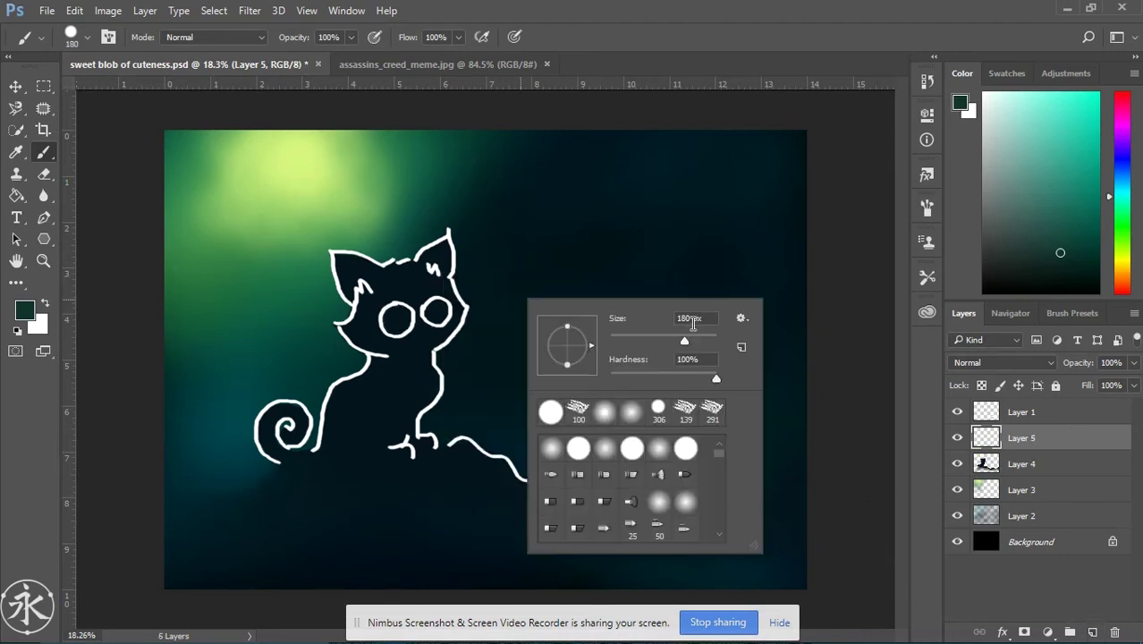
key("Return")
- Paint the cat's eyes in black, toggling the line-art sketch to check them
left_click(1007, 72)
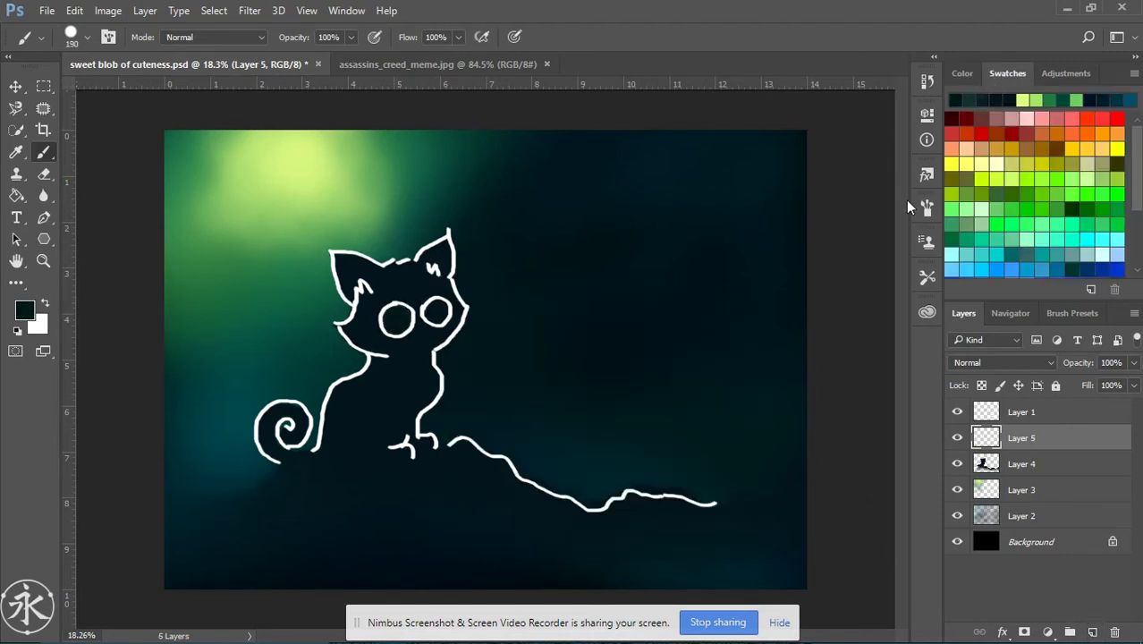
left_click(962, 73)
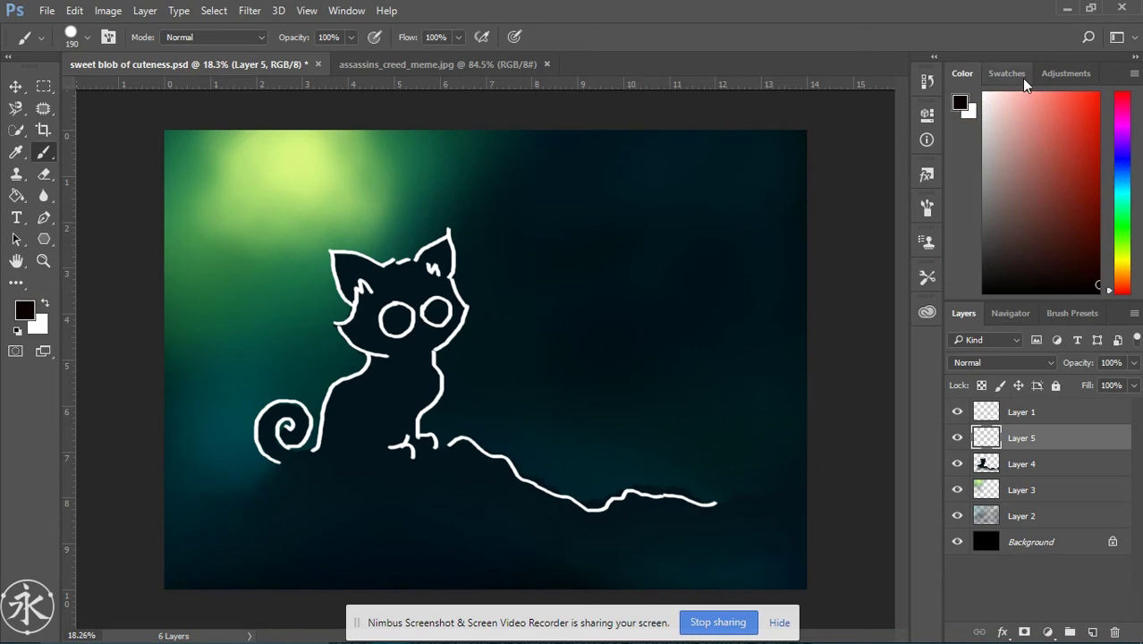
left_click(1091, 278)
left_click(957, 412)
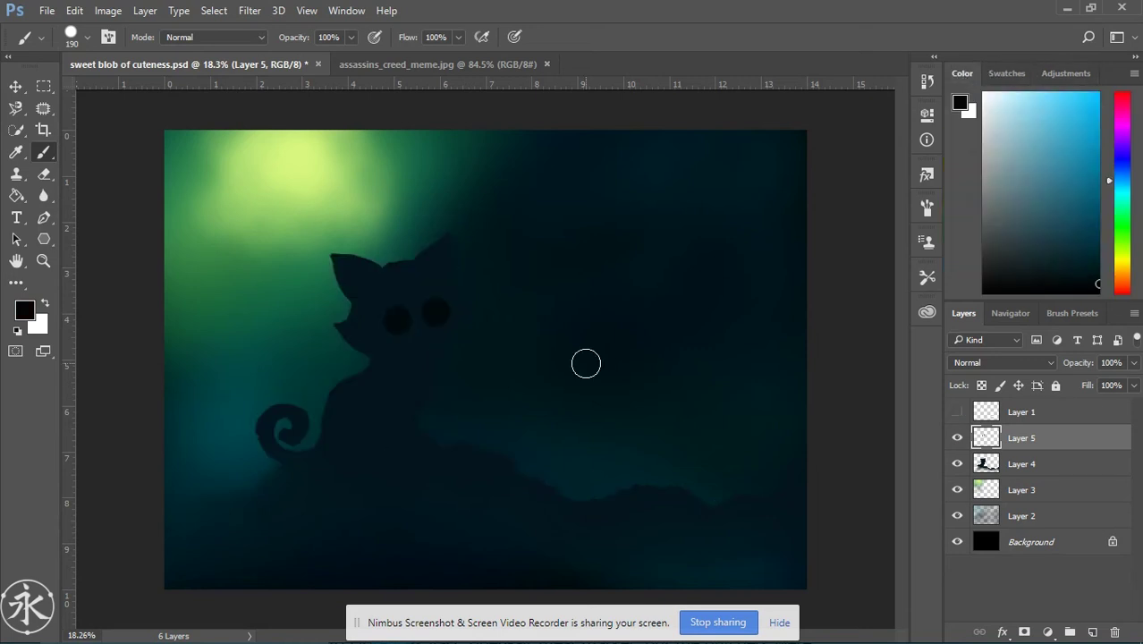
left_click(957, 412)
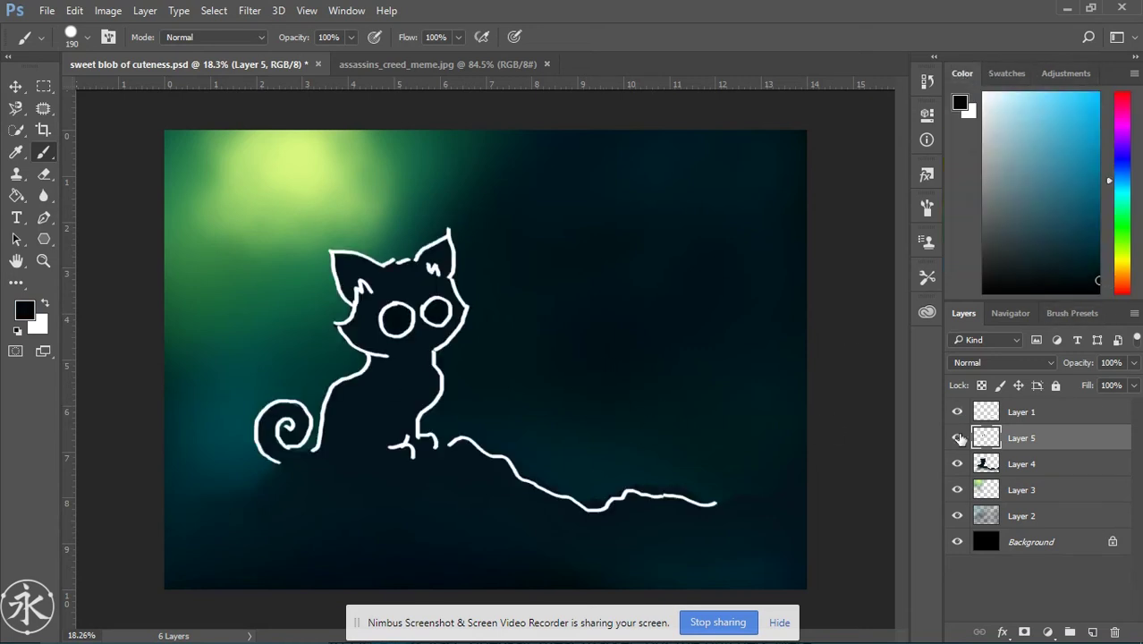
left_click(956, 412)
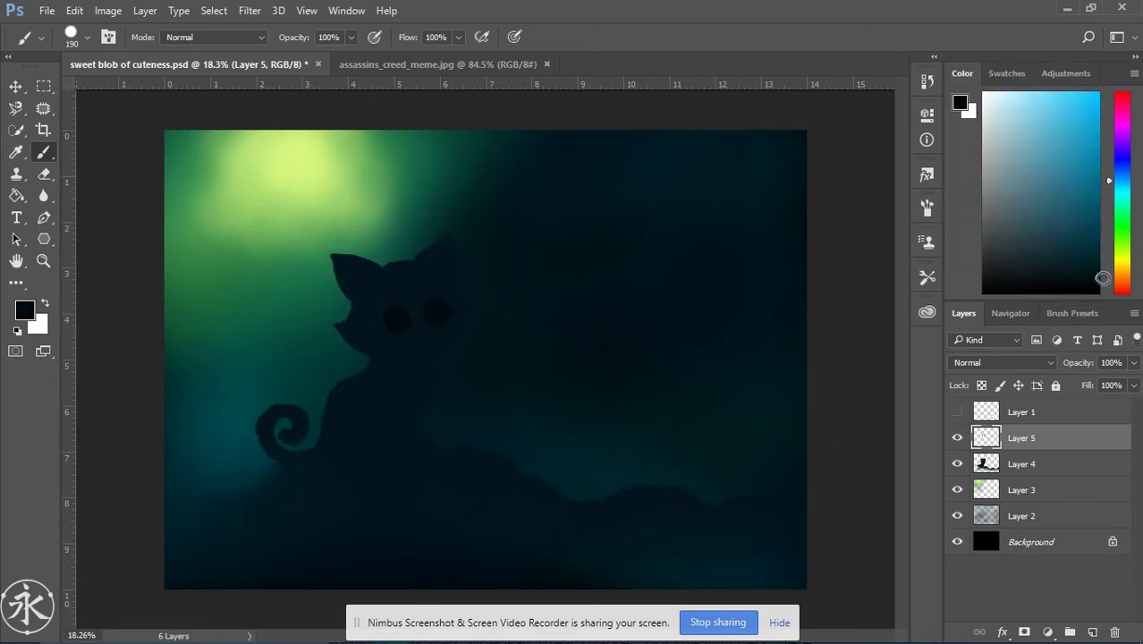
key("e")
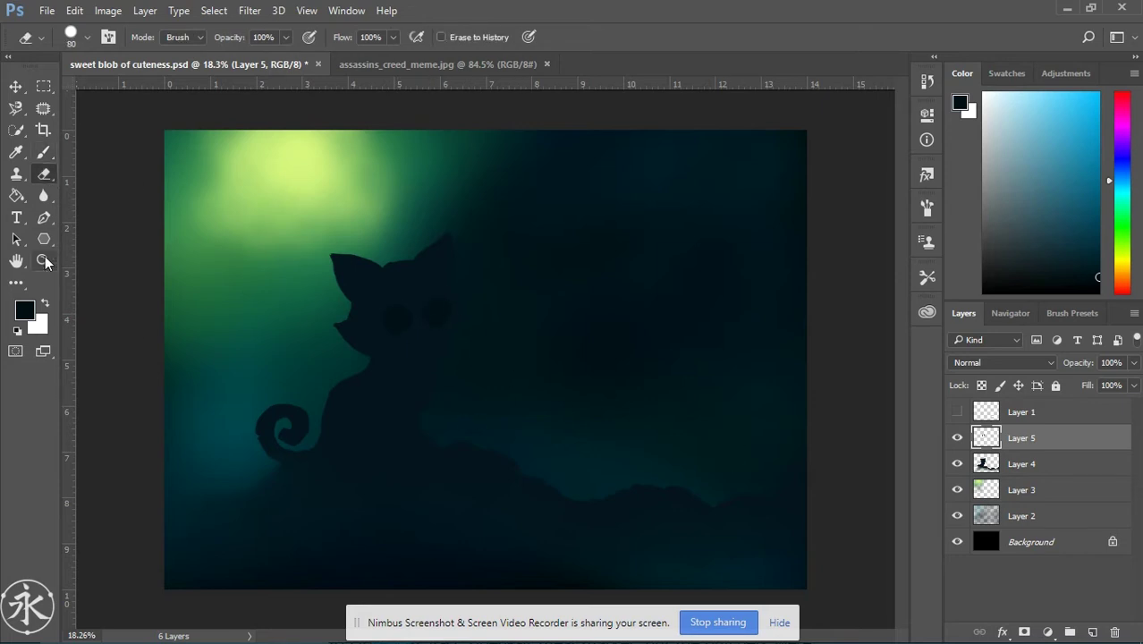
key("ctrl+plus")
key("ctrl+plus")
key("ctrl+plus")
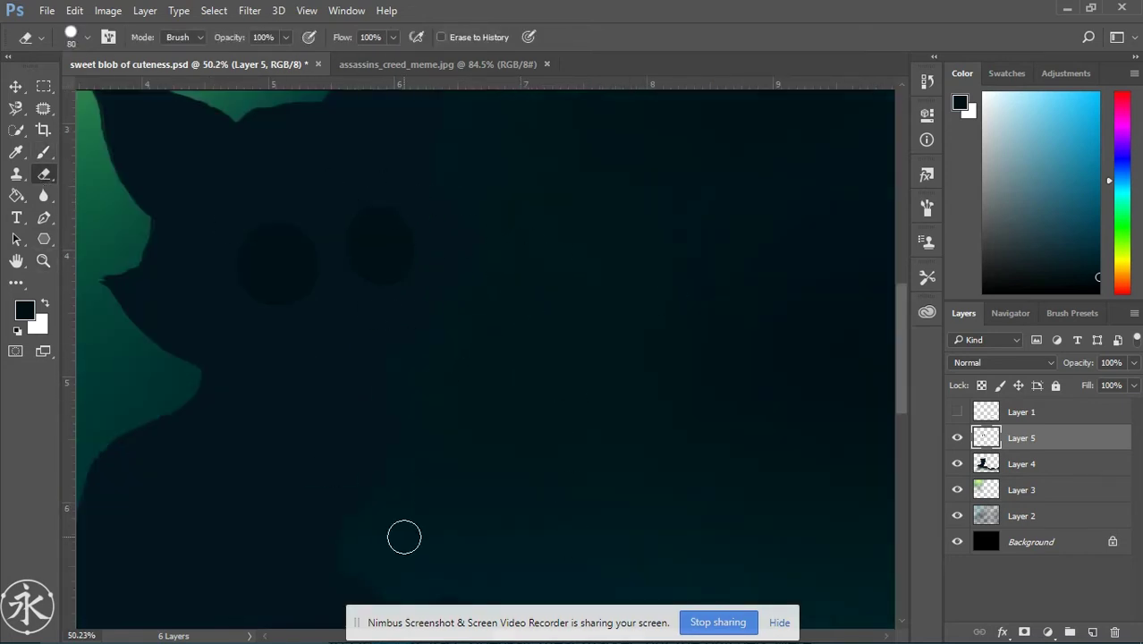
- Paint soft highlights on the left and right eyes with 105 px and 183 px brushes
key("b")
right_click(655, 324)
left_click_drag(778, 368, 796, 370)
left_click(1007, 73)
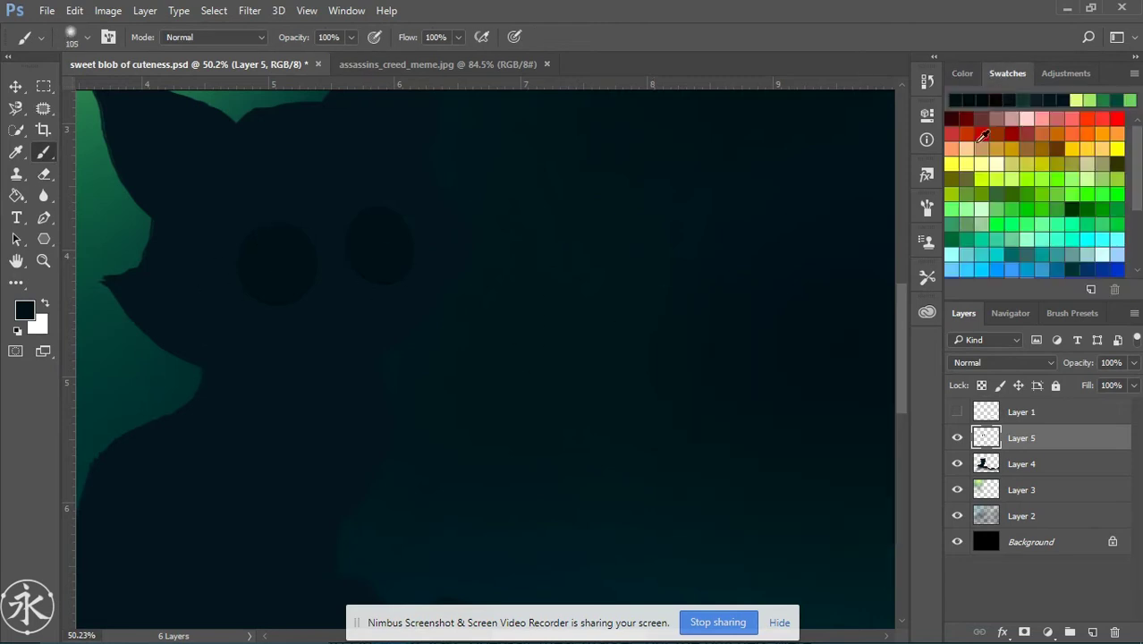
left_click(265, 242)
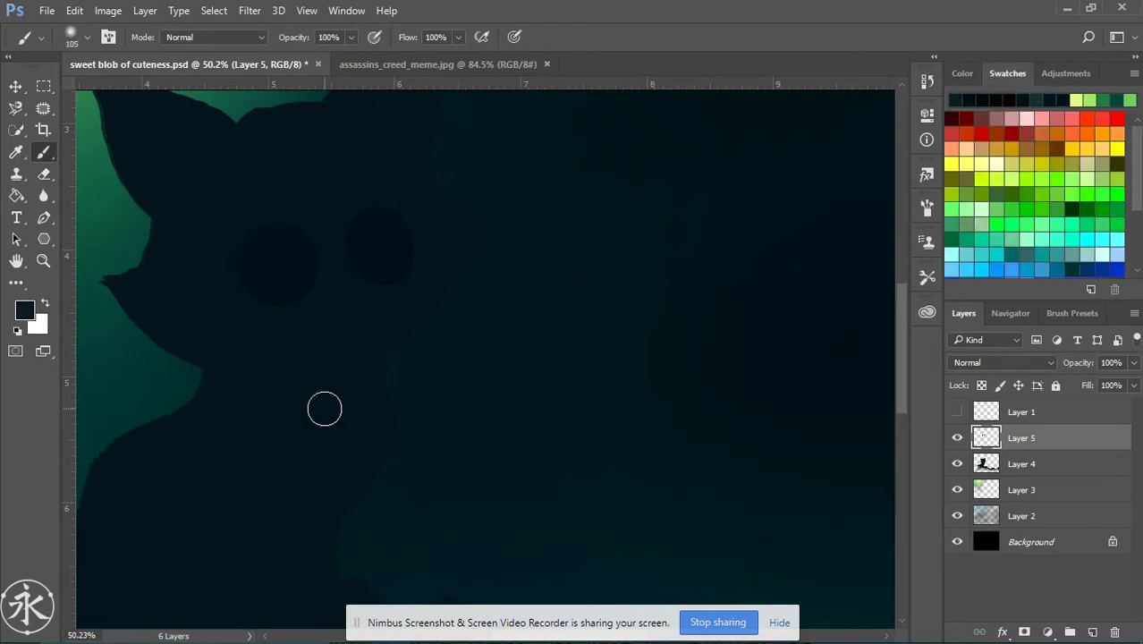
right_click(638, 462)
left_click_drag(581, 301, 617, 301)
left_click(258, 237)
right_click(619, 357)
left_click(484, 367)
key("e")
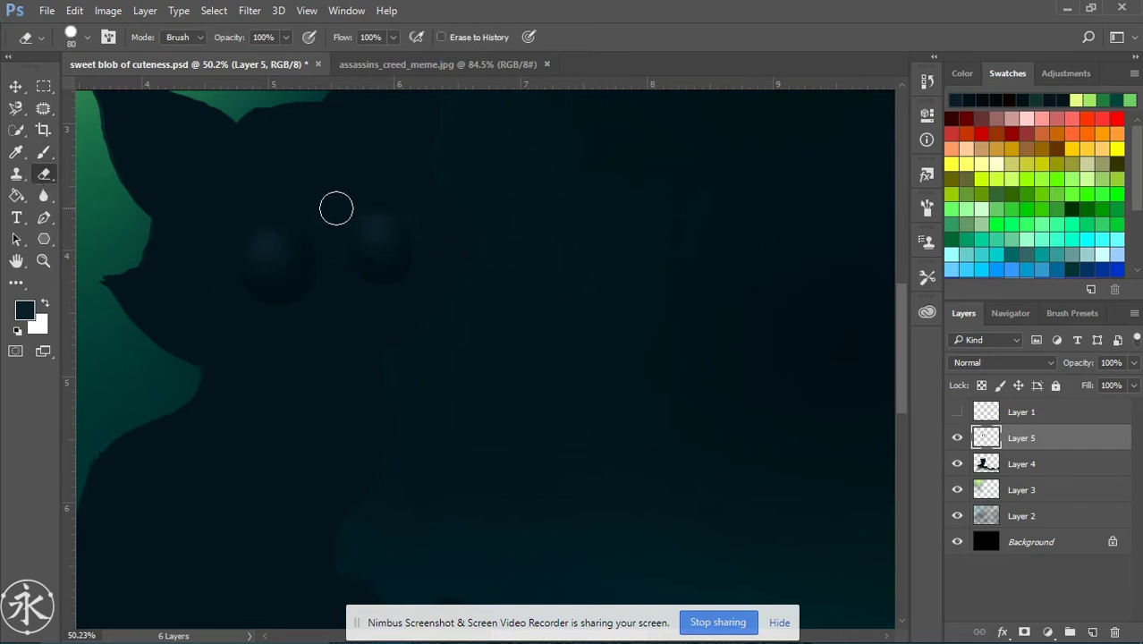
- On new Layer 6, paint a bright rim along the left eye's lower edge with a 51 px brush
key("b")
right_click(433, 227)
type("51")
key("Return")
left_click(1020, 463)
left_click(1091, 632)
left_click_drag(277, 308, 309, 260)
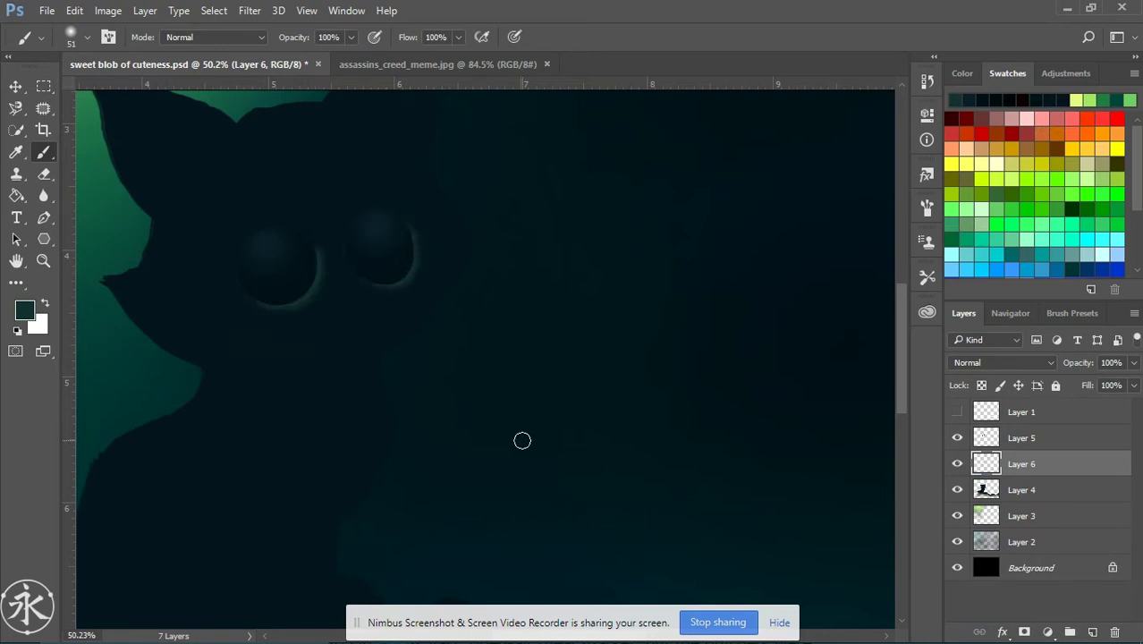
right_click(407, 174)
- On another new layer, dab small white and pale mint glints into both eyes
left_click(961, 73)
left_click(984, 97)
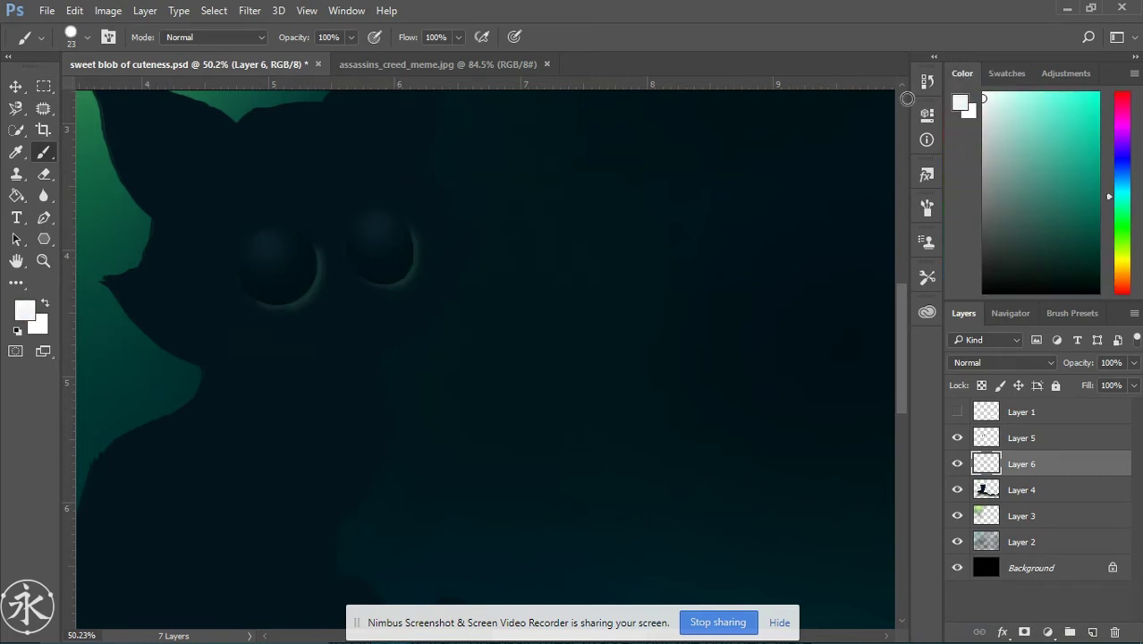
left_click(1021, 437)
key("ctrl+shift+alt+n")
left_click_drag(254, 280, 261, 287)
left_click(1000, 92)
right_click(426, 254)
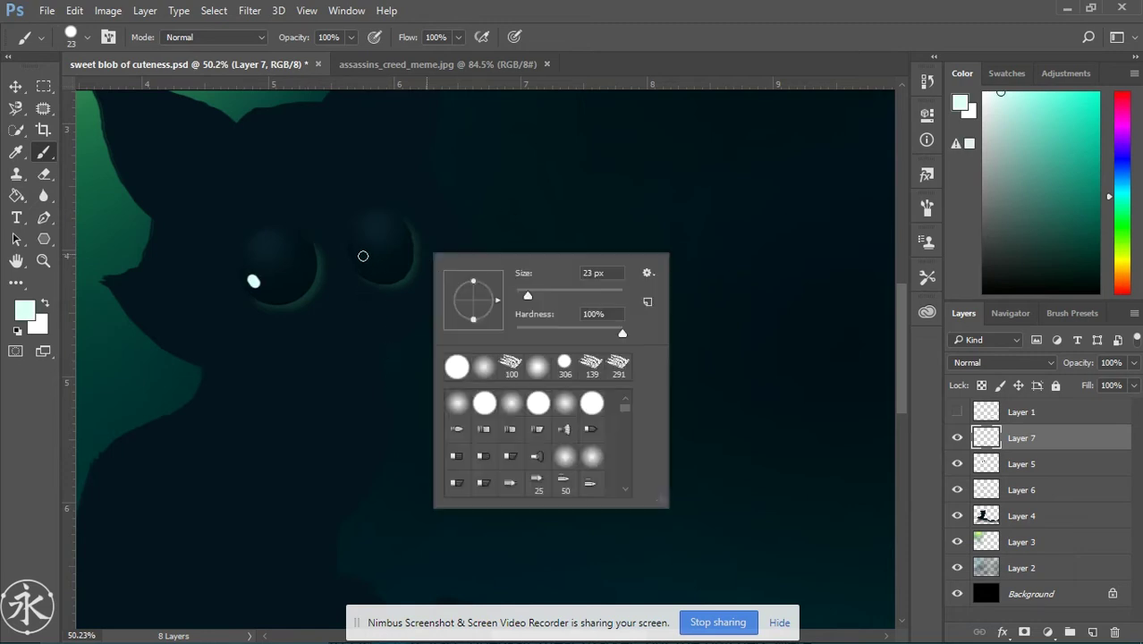
left_click(363, 259)
right_click(588, 337)
left_click(290, 238)
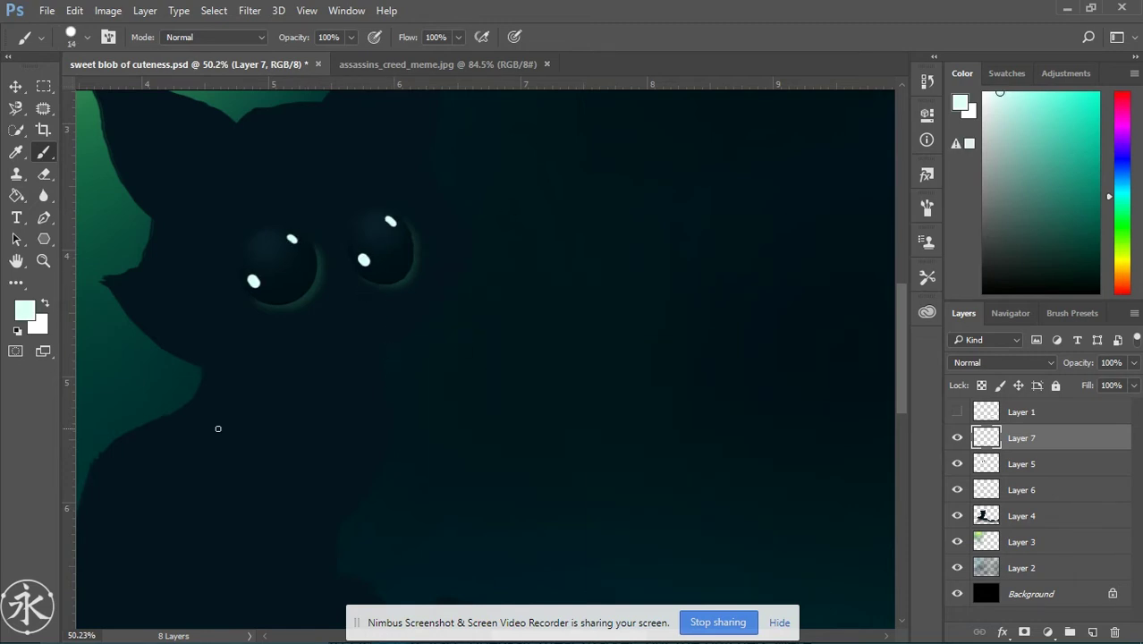
- Fit the image on screen, select Layer 6, sample the dark teal and enlarge the brush to 152 px
key("ctrl+0")
left_click(1021, 489)
left_click(536, 340, "alt")
right_click(416, 257)
left_click_drag(396, 252, 456, 251)
left_click(351, 37)
- At 14% opacity, eyedrop light greens and paint a soft glow along the chin, tail and head
left_click_drag(351, 37, 322, 80)
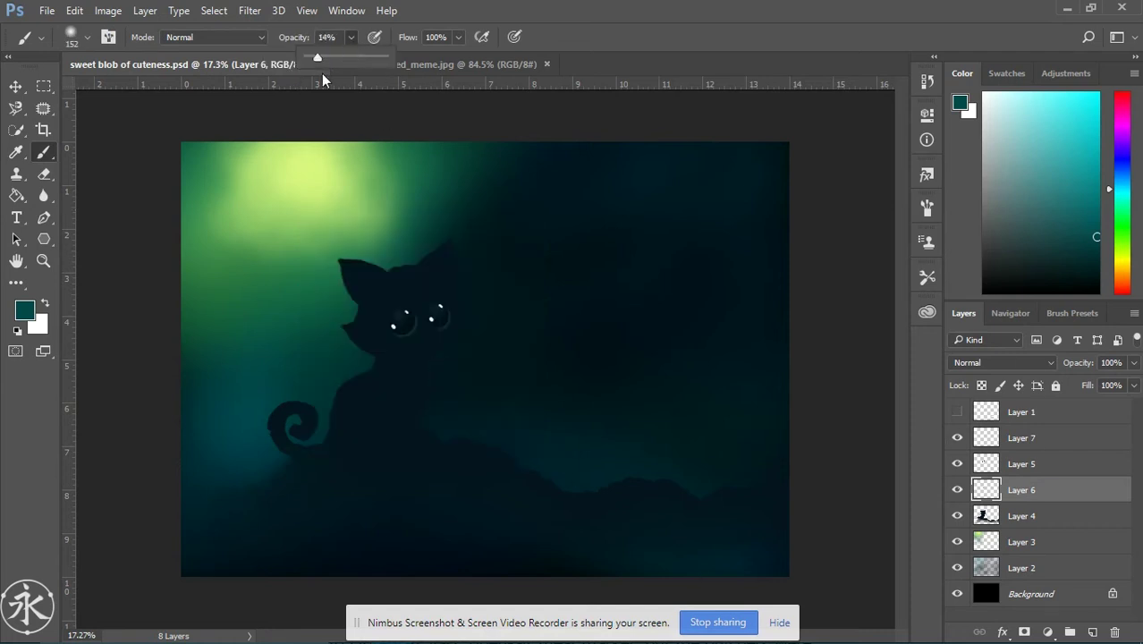
left_click(447, 352)
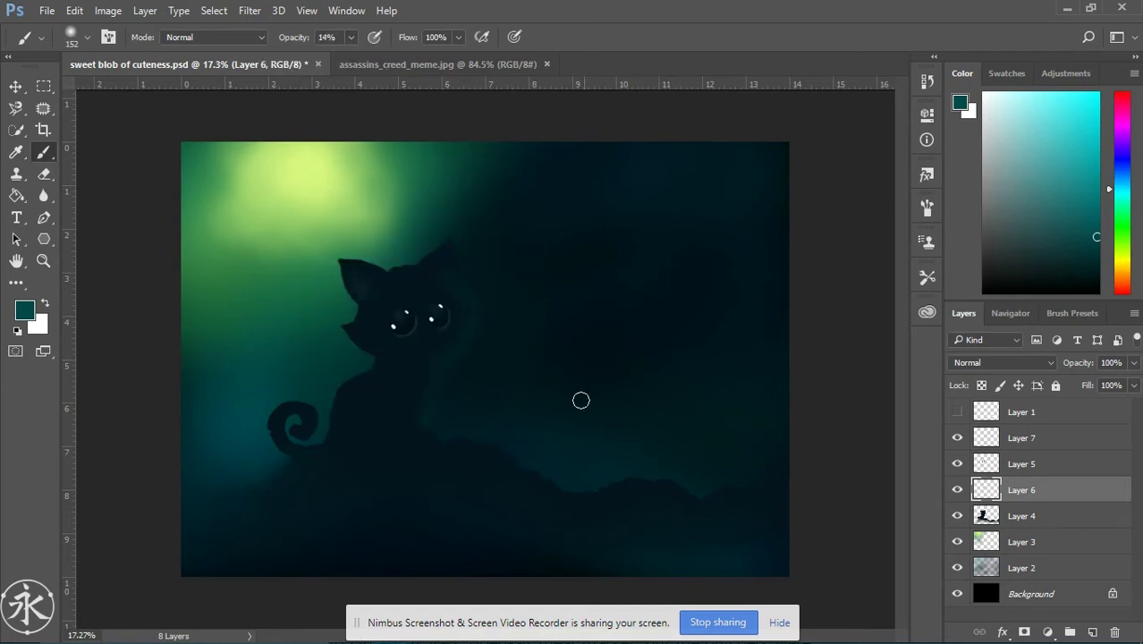
left_click(44, 174)
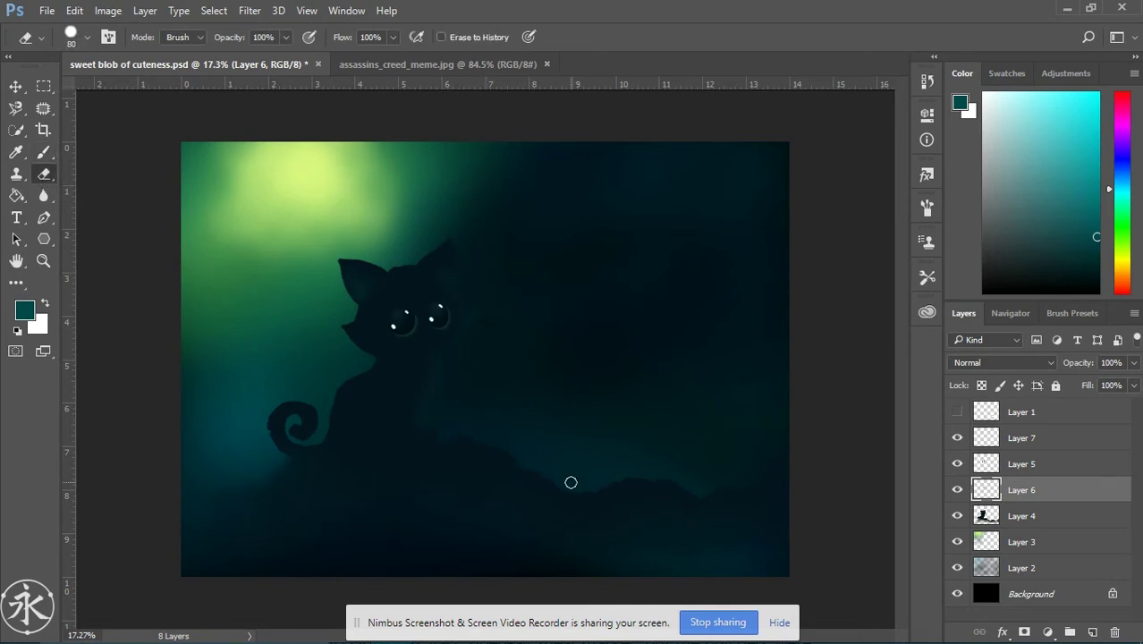
left_click(16, 152)
left_click(342, 250)
key("b")
mouse_move(376, 353)
left_mouse_down()
mouse_move(349, 333)
mouse_move(356, 370)
mouse_move(332, 383)
mouse_move(324, 421)
mouse_move(288, 452)
left_mouse_up()
left_click(346, 344, "alt")
mouse_move(342, 261)
left_mouse_down()
mouse_move(395, 268)
mouse_move(452, 240)
left_mouse_up()
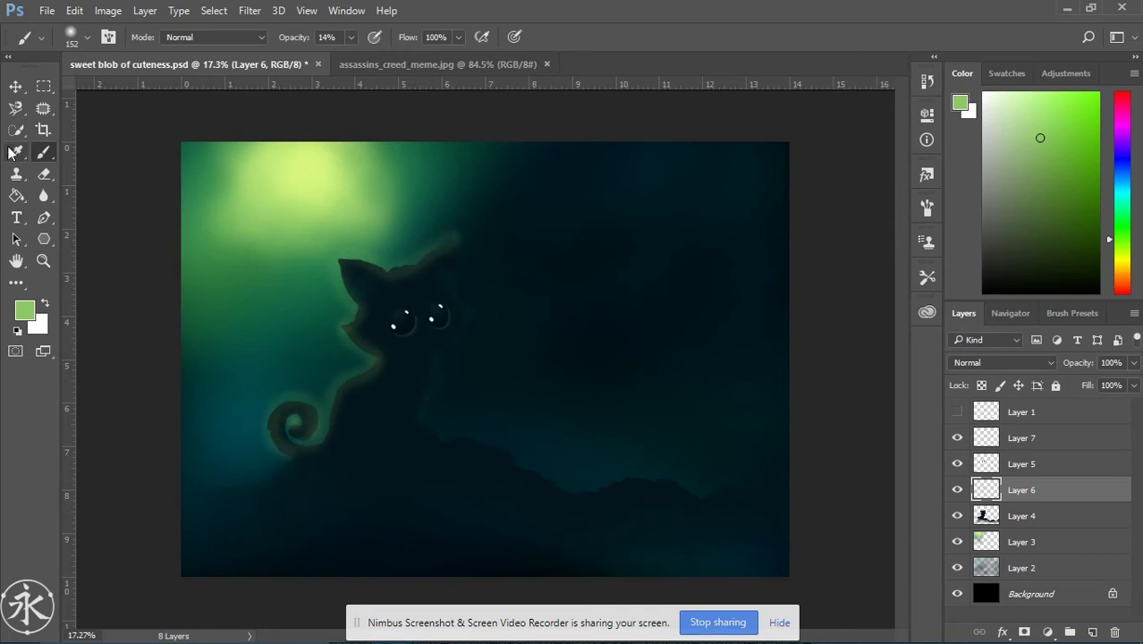
key("e")
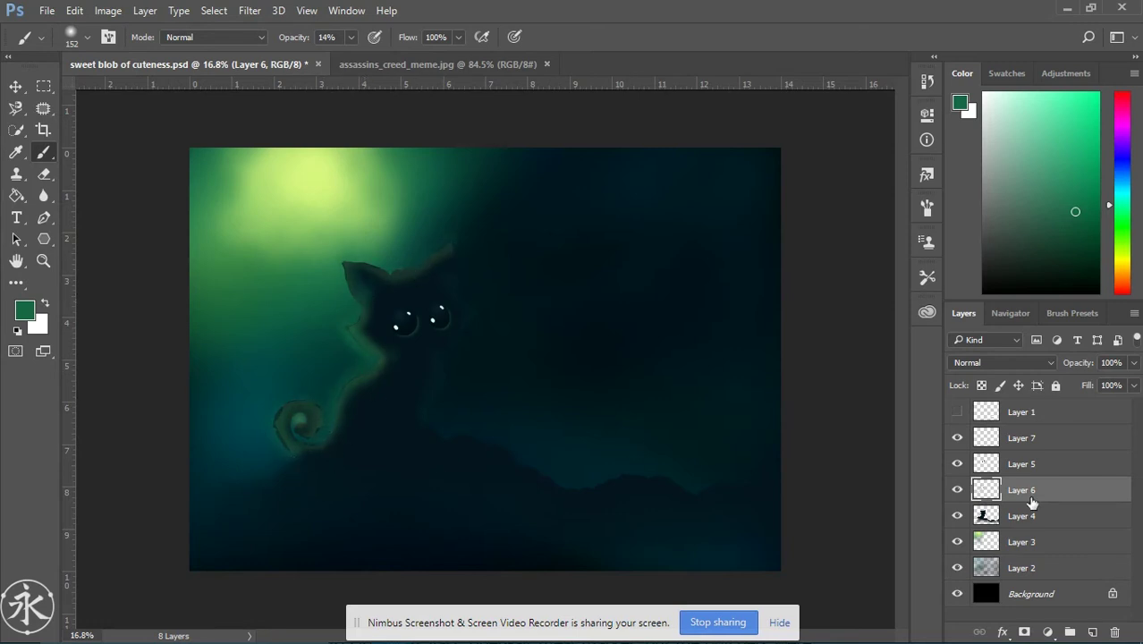
- On a new Layer 8, outline the left ear and head in yellow-green at 100% opacity
key("ctrl+shift+alt+n")
right_click(358, 220)
left_click(430, 327)
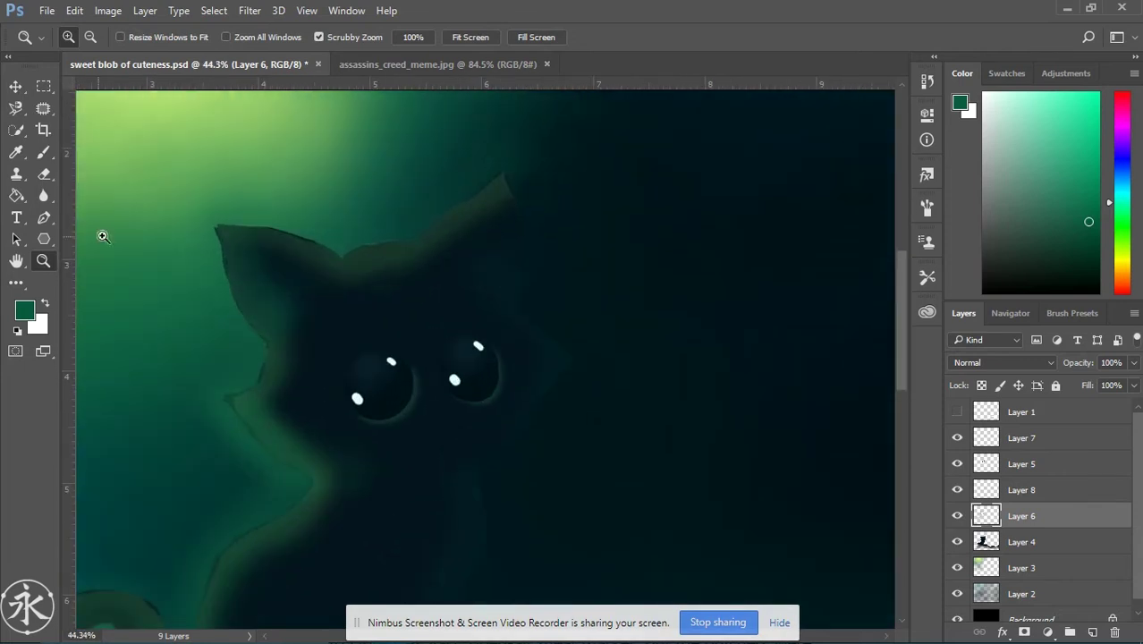
left_click(1021, 489)
left_click(1007, 72)
left_click(987, 99)
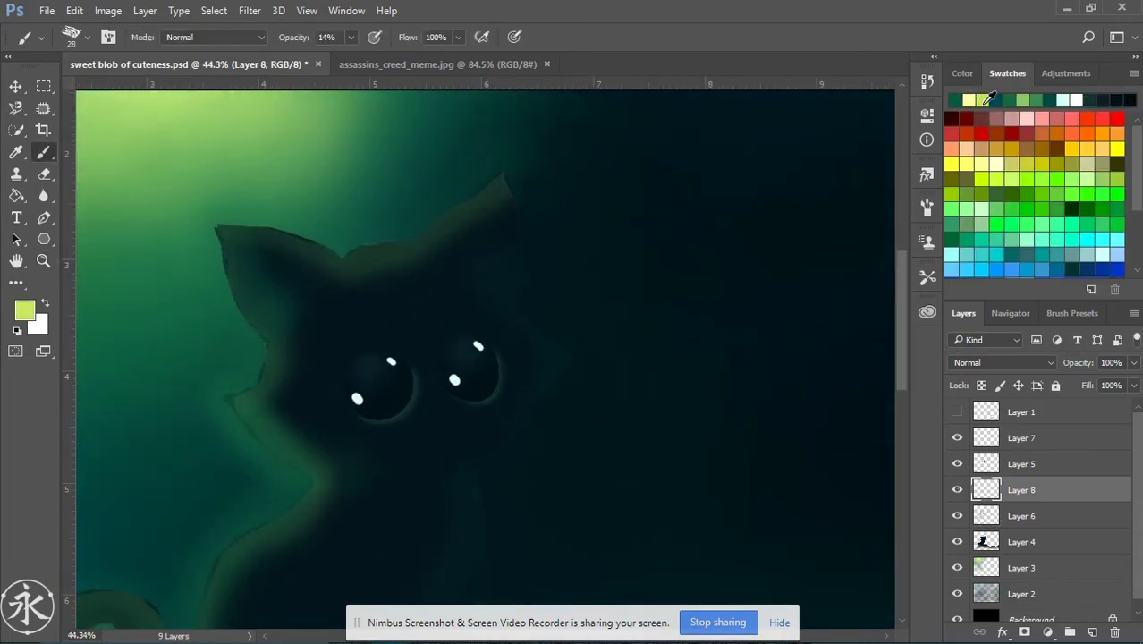
key("0")
left_click_drag(213, 227, 266, 349)
key("bracketleft")
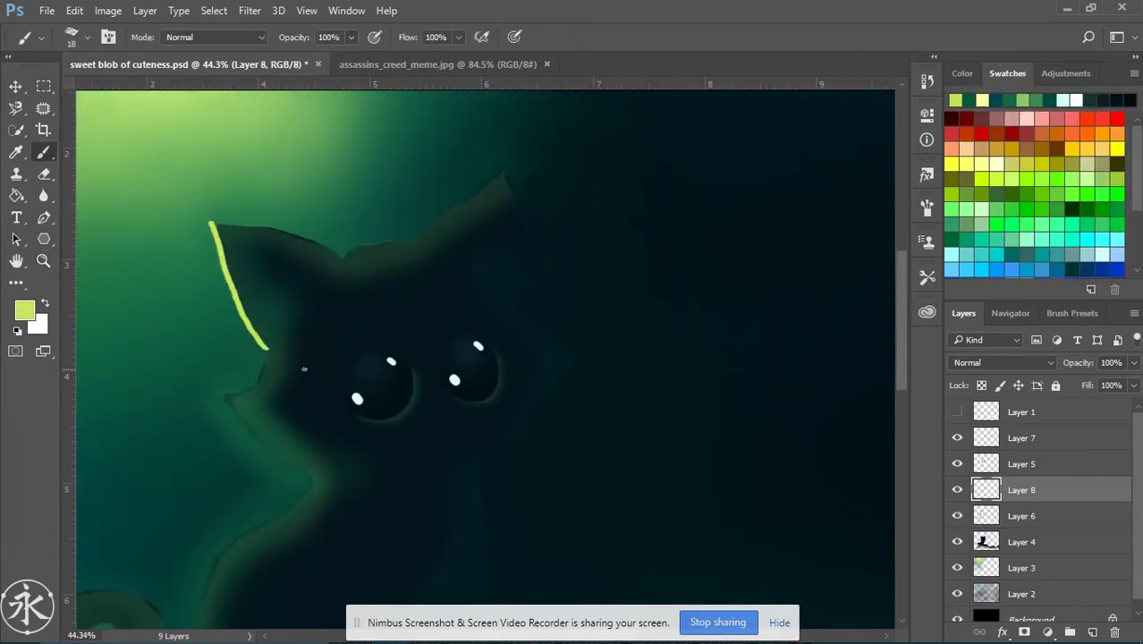
left_click_drag(207, 219, 340, 263)
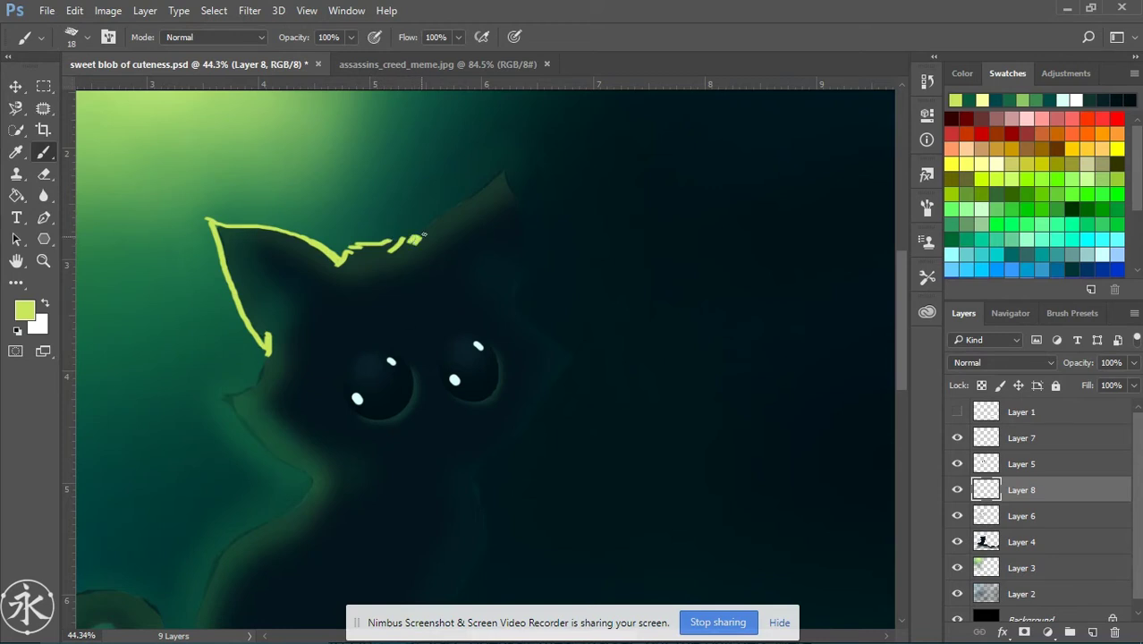
- Trace the glowing outline up the right ear and down the head's left side to the chest
left_click_drag(411, 239, 511, 172)
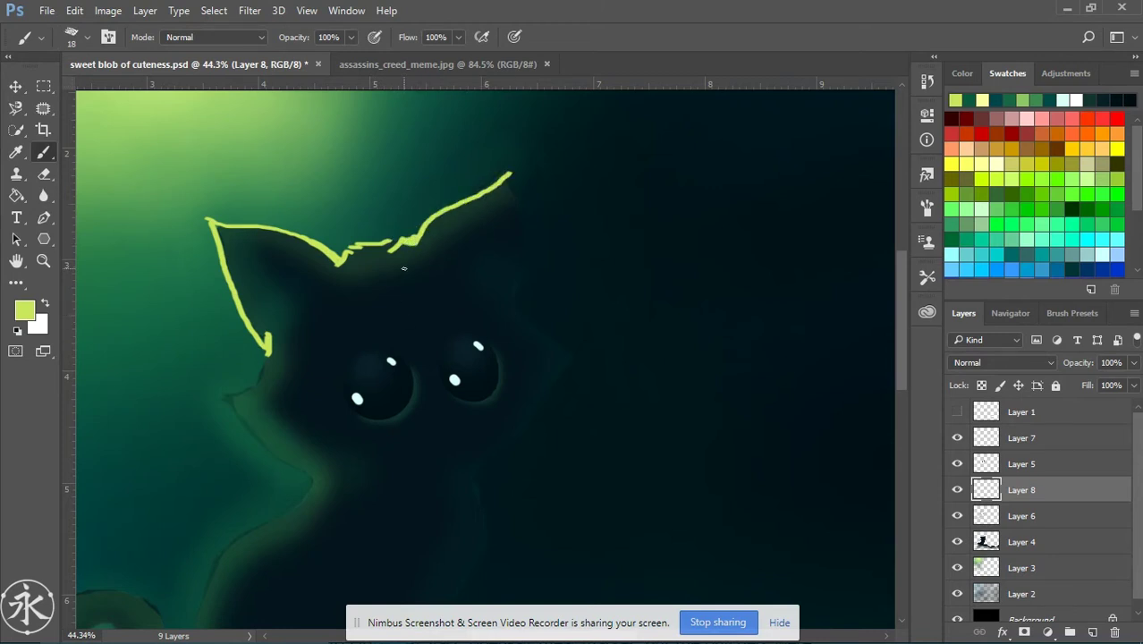
mouse_move(270, 349)
left_mouse_down()
mouse_move(223, 394)
mouse_move(249, 408)
left_mouse_up()
scroll(253, 421, "down", 2)
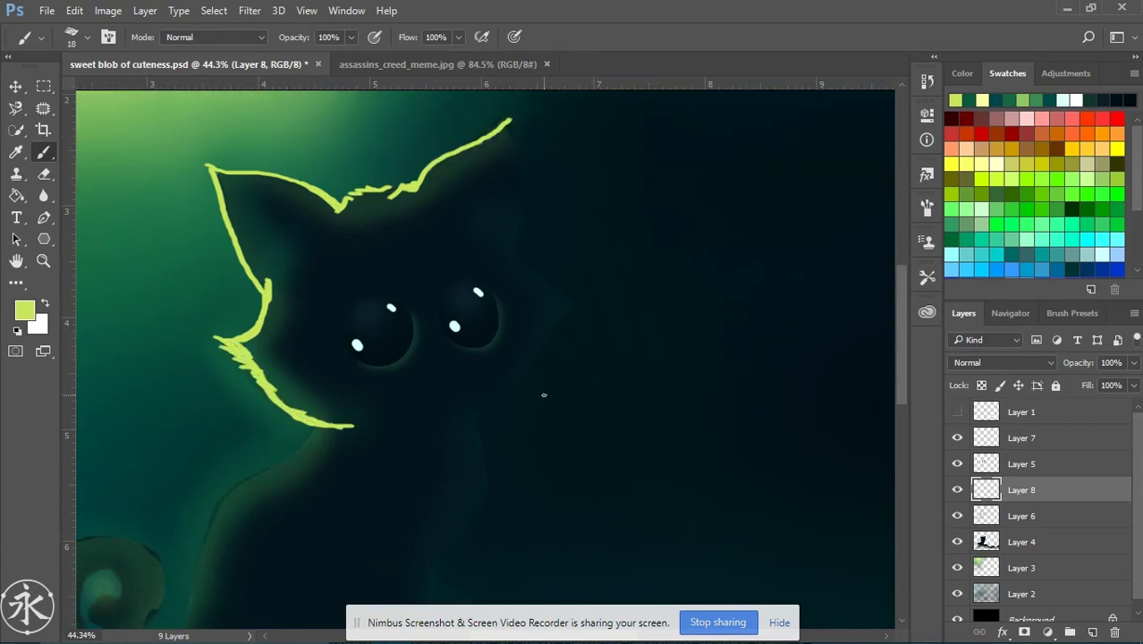
scroll(543, 395, "down", 2)
left_click_drag(318, 360, 206, 470)
scroll(205, 470, "down", 4)
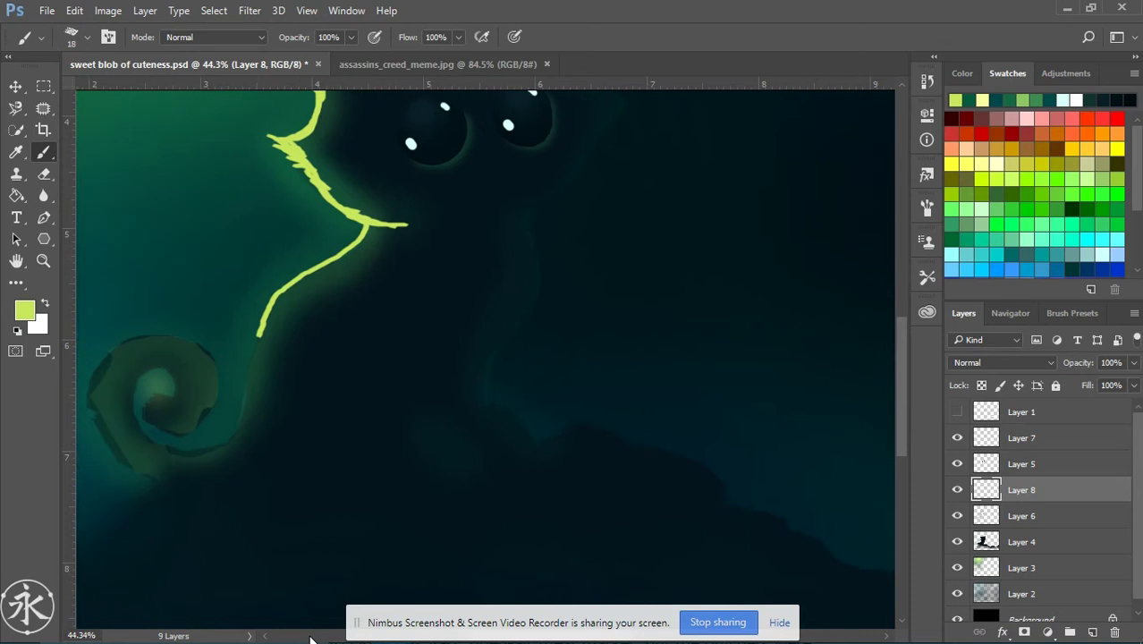
scroll(249, 395, "left", 4)
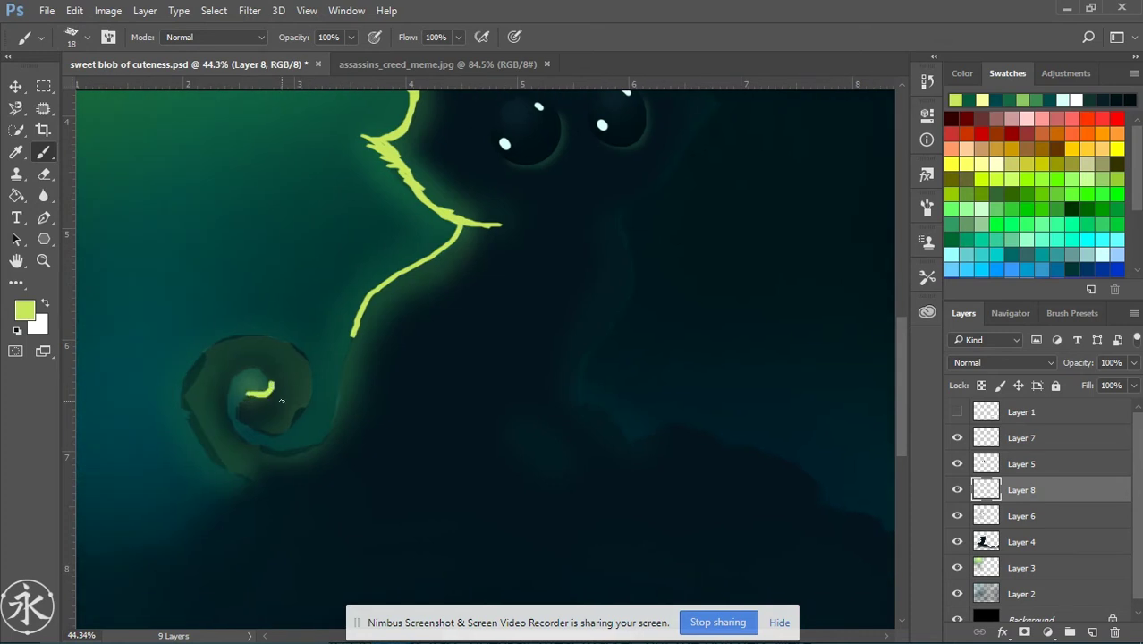
- Draw the glowing spiral around the curled tail and connect it to the body outline
left_click_drag(312, 356, 296, 420)
left_click_drag(200, 360, 309, 356)
mouse_move(202, 346)
left_mouse_down()
mouse_move(195, 438)
mouse_move(220, 473)
left_mouse_up()
mouse_move(279, 453)
left_mouse_down()
mouse_move(327, 433)
mouse_move(352, 337)
left_mouse_up()
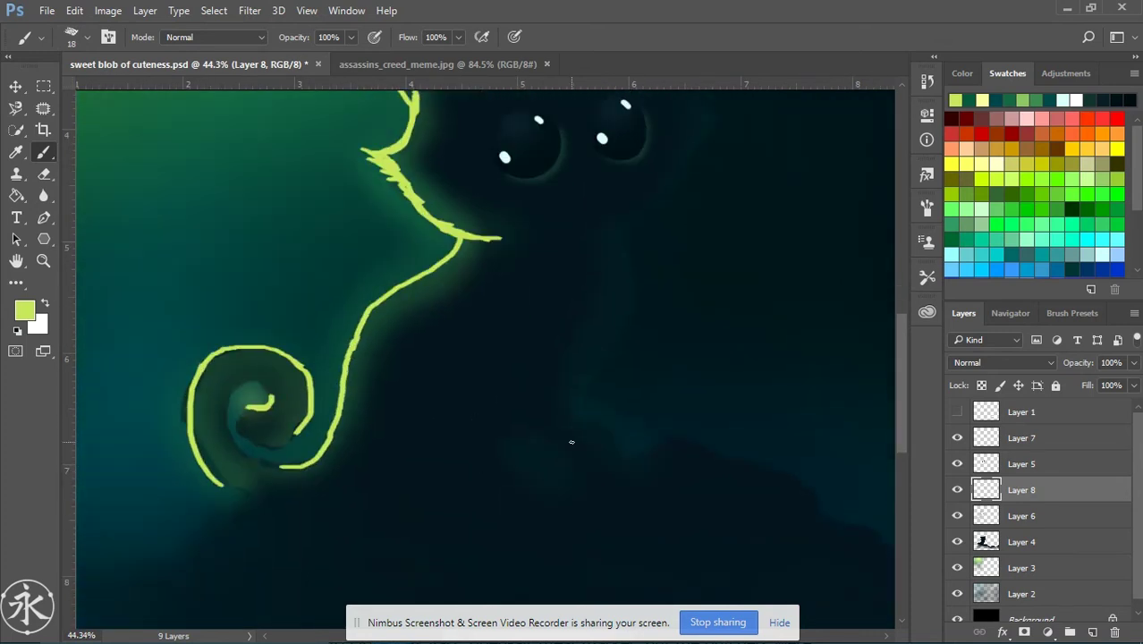
scroll(571, 442, "up", 1)
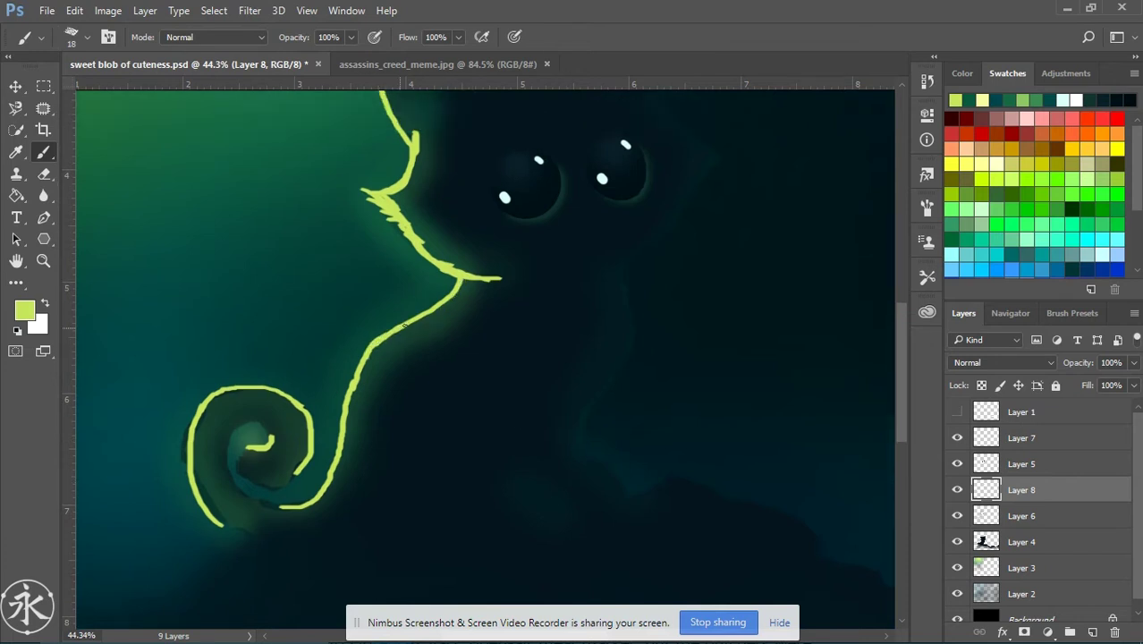
scroll(541, 416, "up", 3)
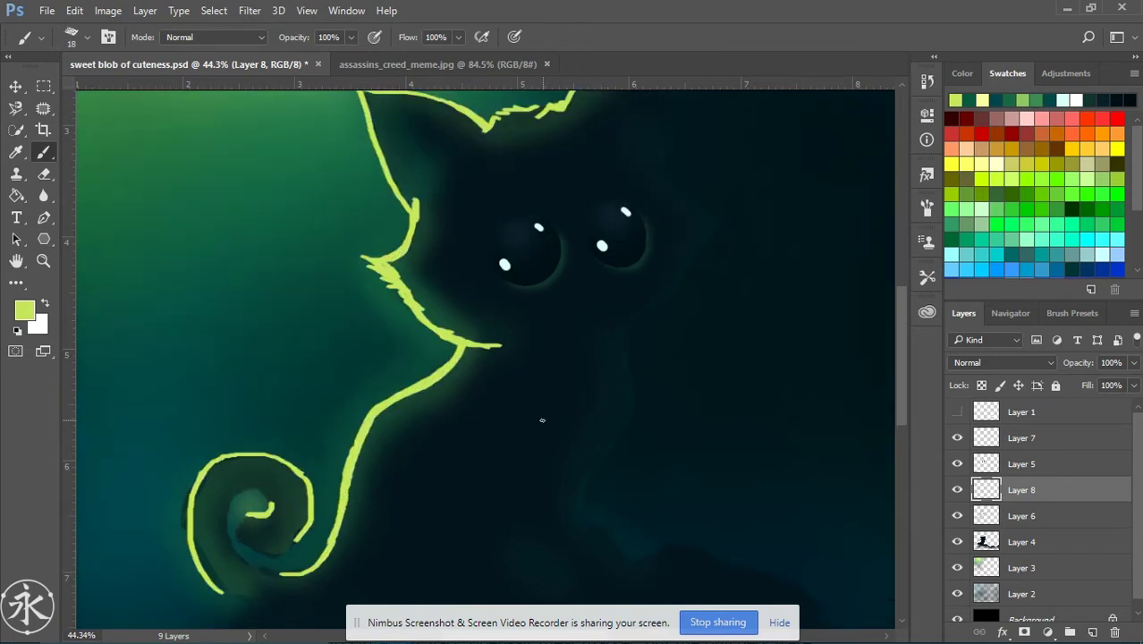
scroll(777, 375, "up", 1)
scroll(683, 389, "down", 1)
- Draw a dark-green outline down the cat's right cheek and body
left_click(684, 384, "alt")
scroll(683, 384, "up", 1)
scroll(666, 268, "up", 1)
left_click_drag(650, 262, 722, 338)
left_click_drag(687, 402, 631, 447)
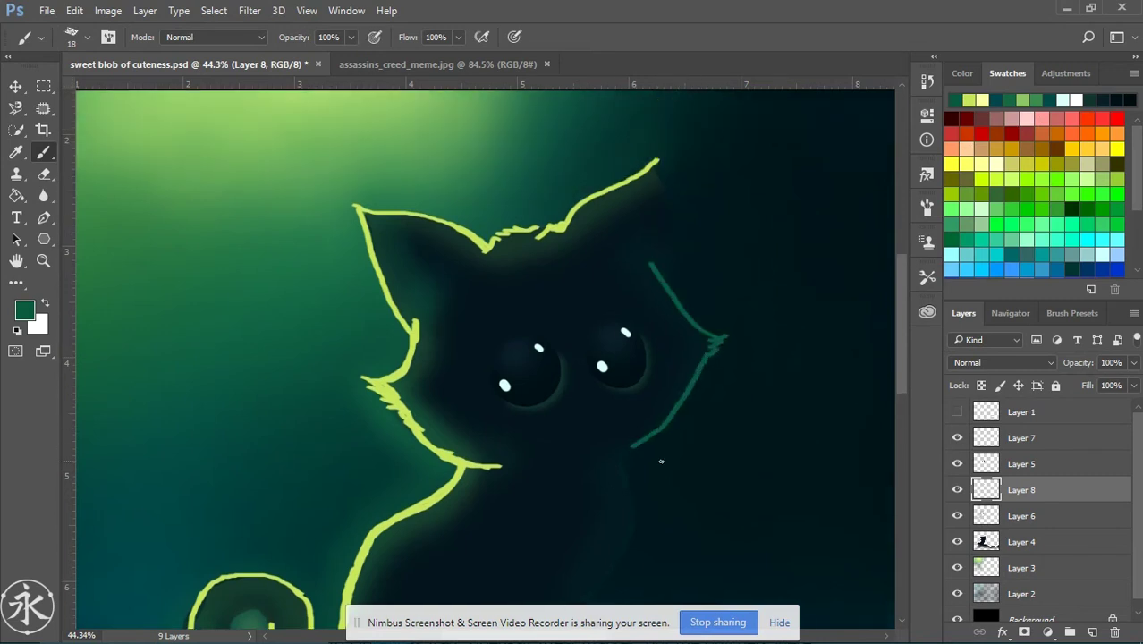
scroll(644, 429, "down", 5)
mouse_move(625, 295)
left_mouse_down()
mouse_move(581, 457)
mouse_move(626, 491)
left_mouse_up()
scroll(580, 457, "down", 1)
scroll(580, 458, "up", 1)
scroll(468, 432, "down", 1)
scroll(468, 431, "up", 7)
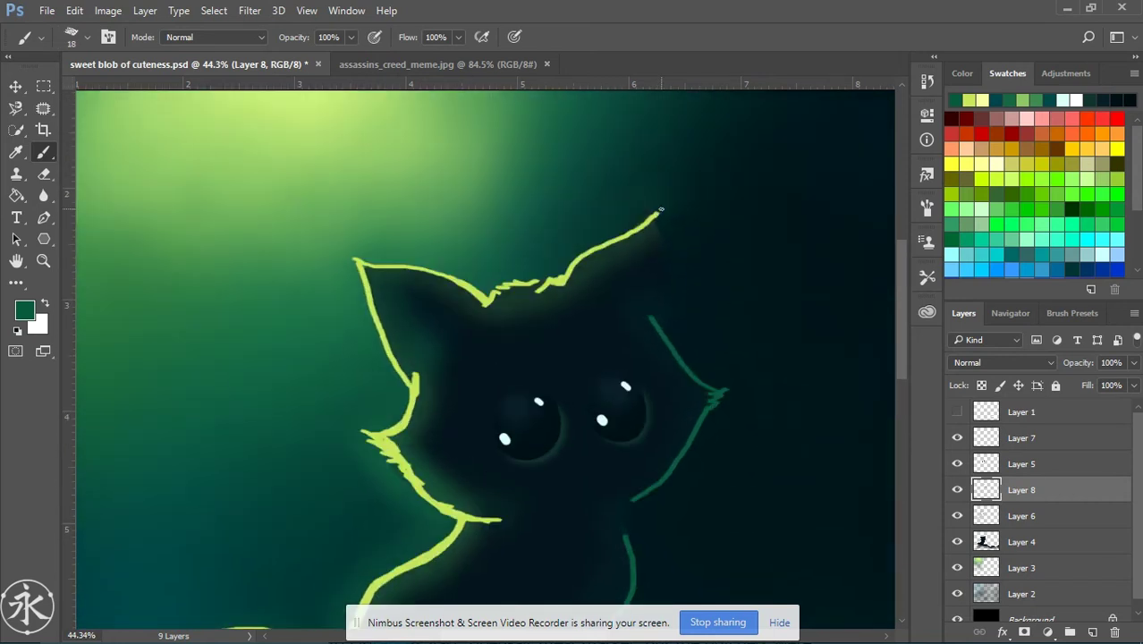
left_click(663, 234, "alt")
scroll(716, 444, "down", 1)
- Erase the stray end of the tail swirl with the Eraser tool
left_click(43, 174)
left_click(43, 195)
left_click(43, 173)
scroll(514, 455, "down", 2)
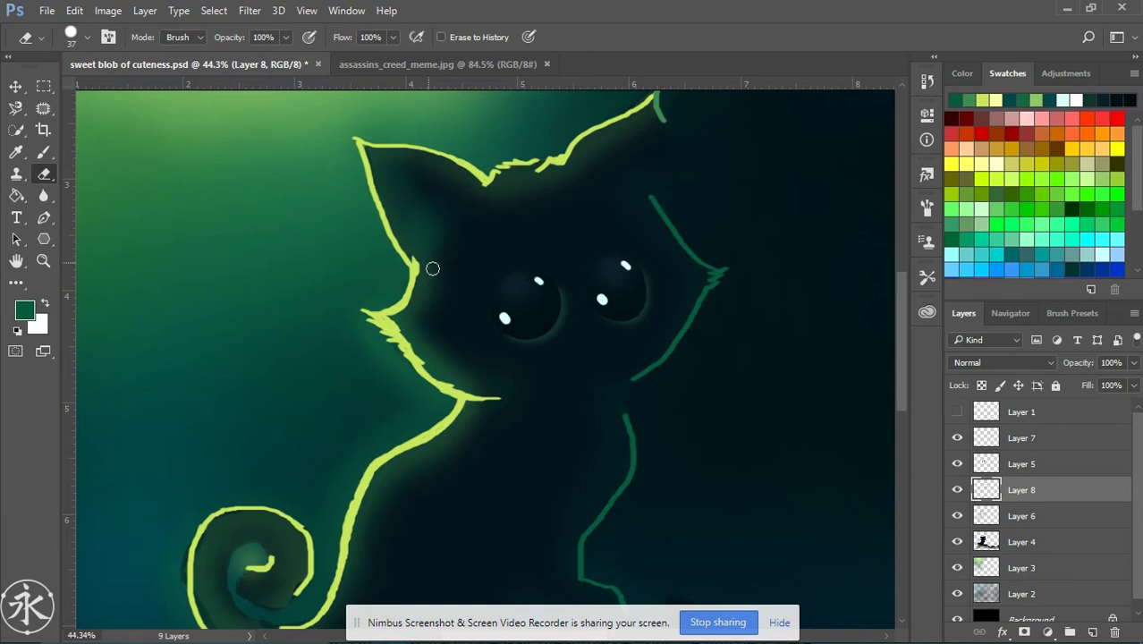
scroll(610, 270, "up", 2)
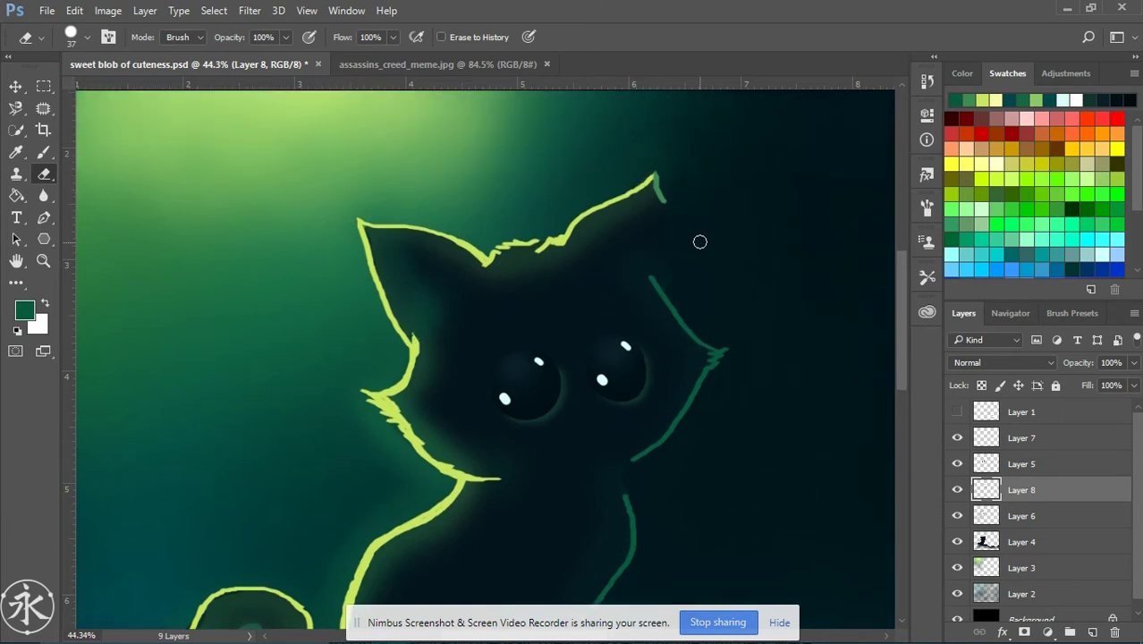
scroll(713, 304, "down", 1)
scroll(728, 357, "down", 1)
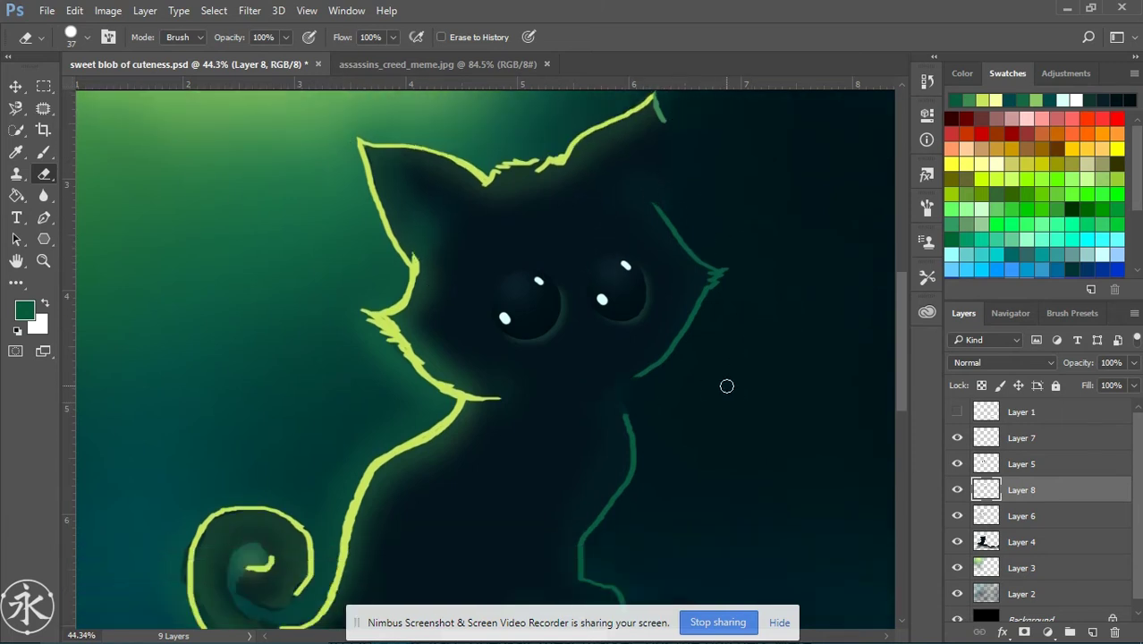
scroll(688, 389, "down", 2)
scroll(618, 398, "down", 3)
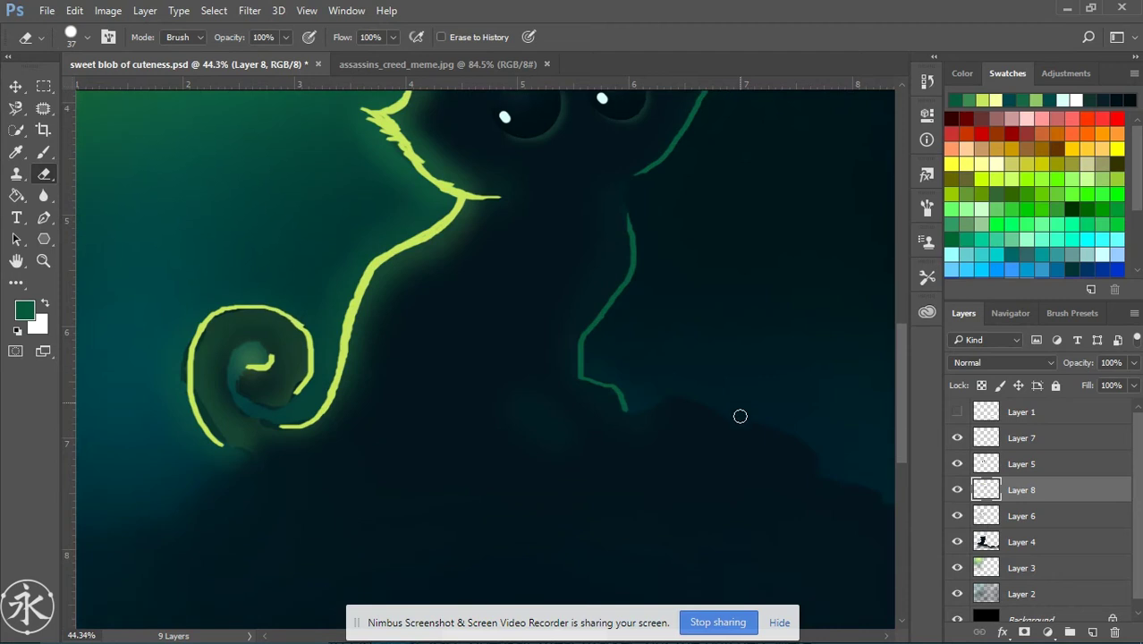
left_click_drag(186, 437, 269, 469)
scroll(529, 421, "up", 6)
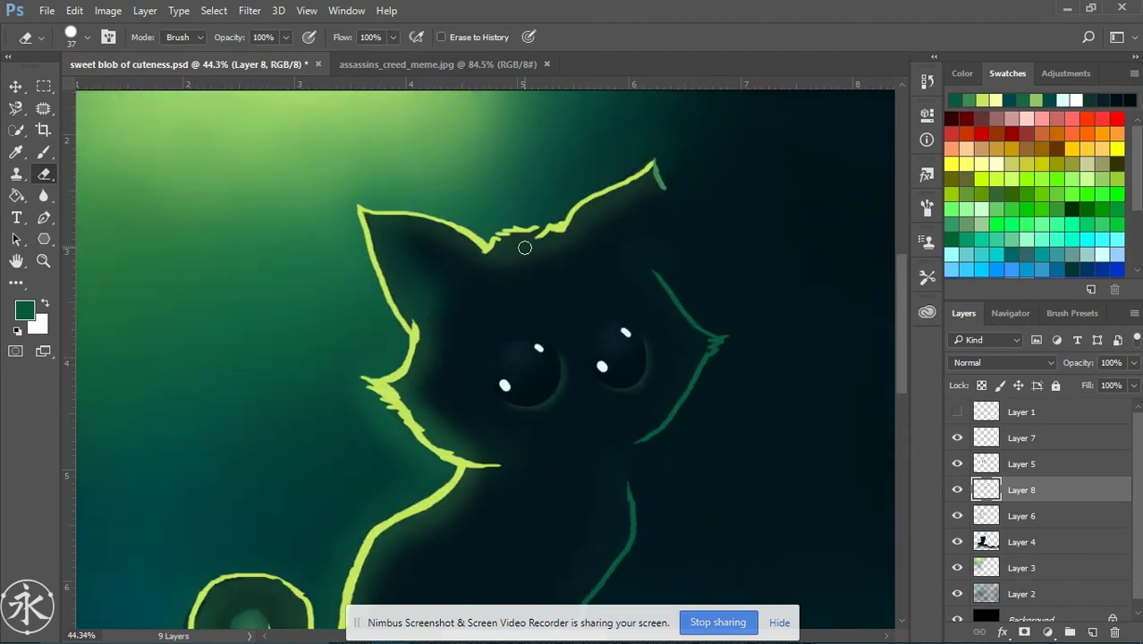
scroll(614, 286, "down", 3)
- Zoom in and toggle the glowing outline layer off and on to compare
key("z")
scroll(711, 414, "down", 2)
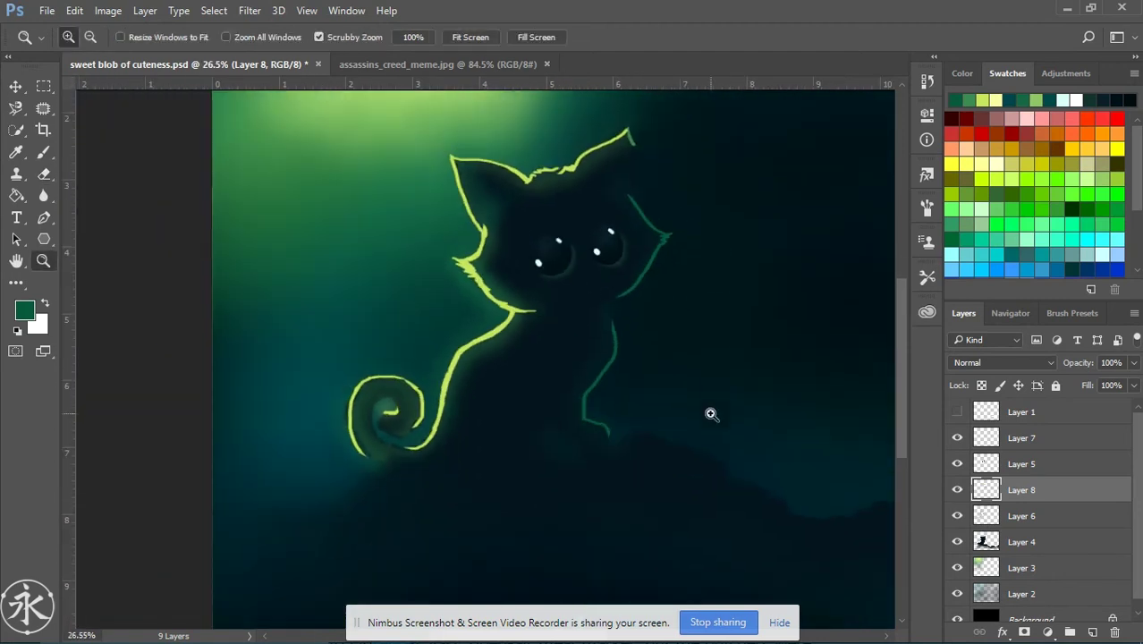
scroll(710, 414, "down", 1)
left_click(957, 515)
left_click(957, 515)
left_click(957, 515)
left_click(957, 515)
- On Layer 6, brighten the outline along head, neck and tail with a soft lime brush at 21%
key("b")
right_click(509, 233)
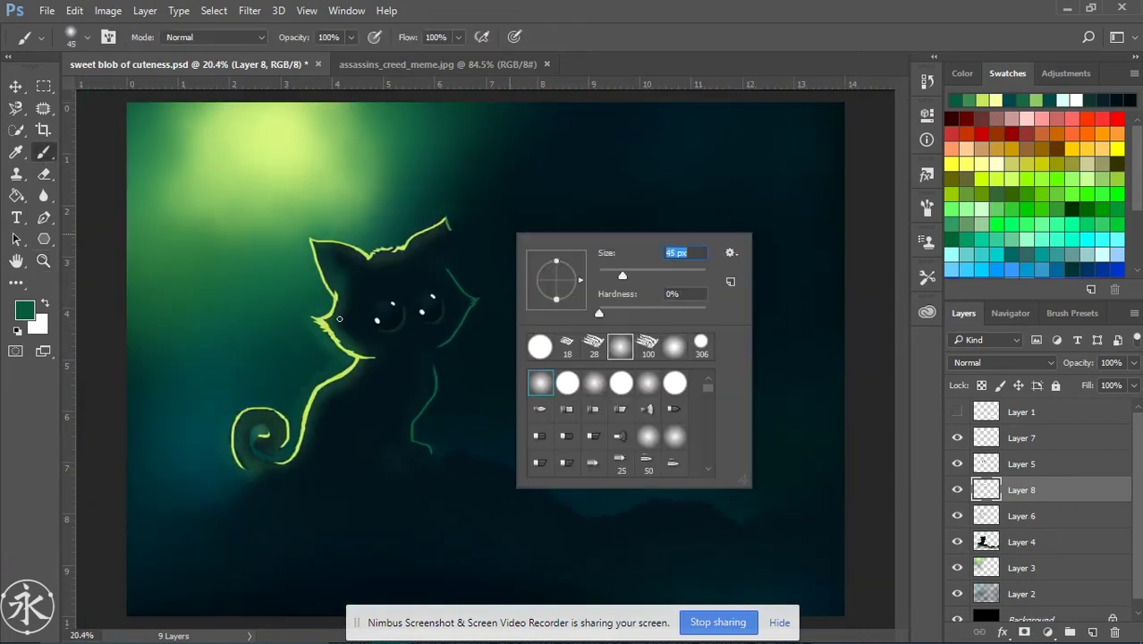
left_click(1021, 515)
left_click(327, 312, "alt")
key("2")
key("1")
left_click_drag(313, 263, 353, 356)
left_click_drag(310, 242, 332, 292)
left_click_drag(361, 358, 286, 463)
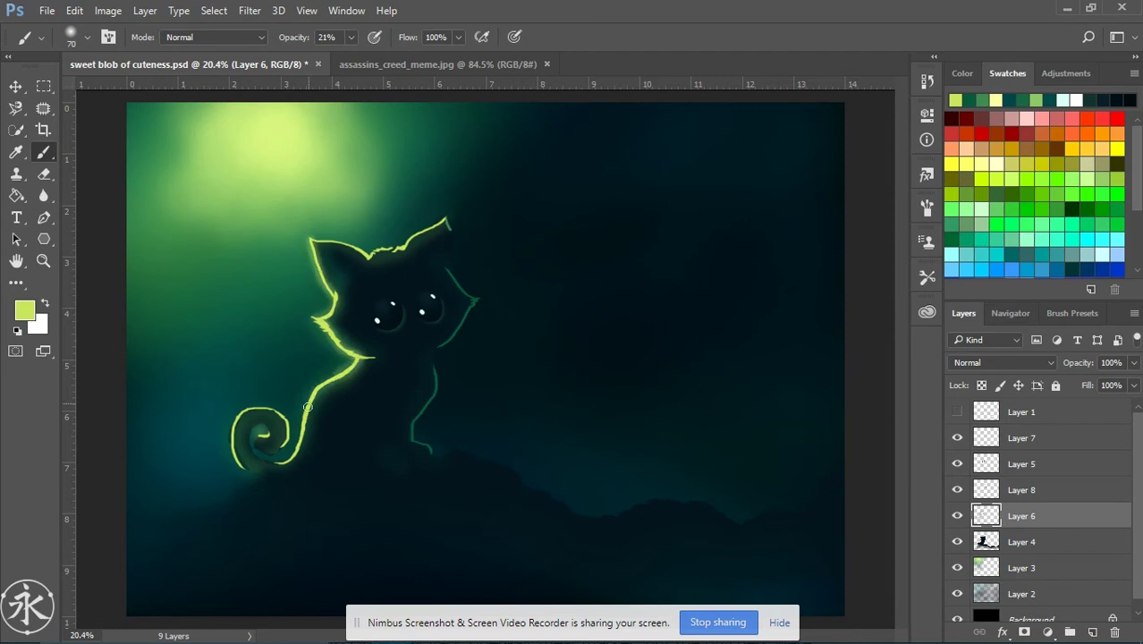
- Brighten the tail loop in lime, then try a green stroke by the right ear and undo it
left_click(984, 100)
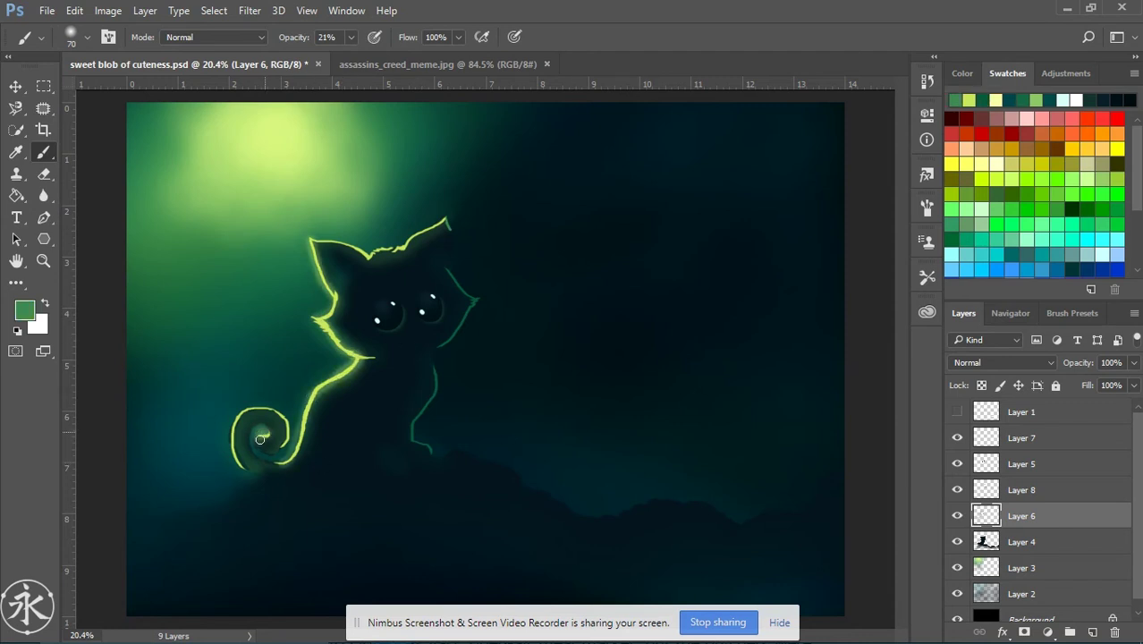
left_click(968, 99)
mouse_move(284, 429)
left_mouse_down()
mouse_move(234, 460)
mouse_move(247, 408)
mouse_move(268, 461)
left_mouse_up()
left_click(969, 100)
left_click_drag(450, 219, 451, 268)
key("ctrl+z")
left_click(1093, 225)
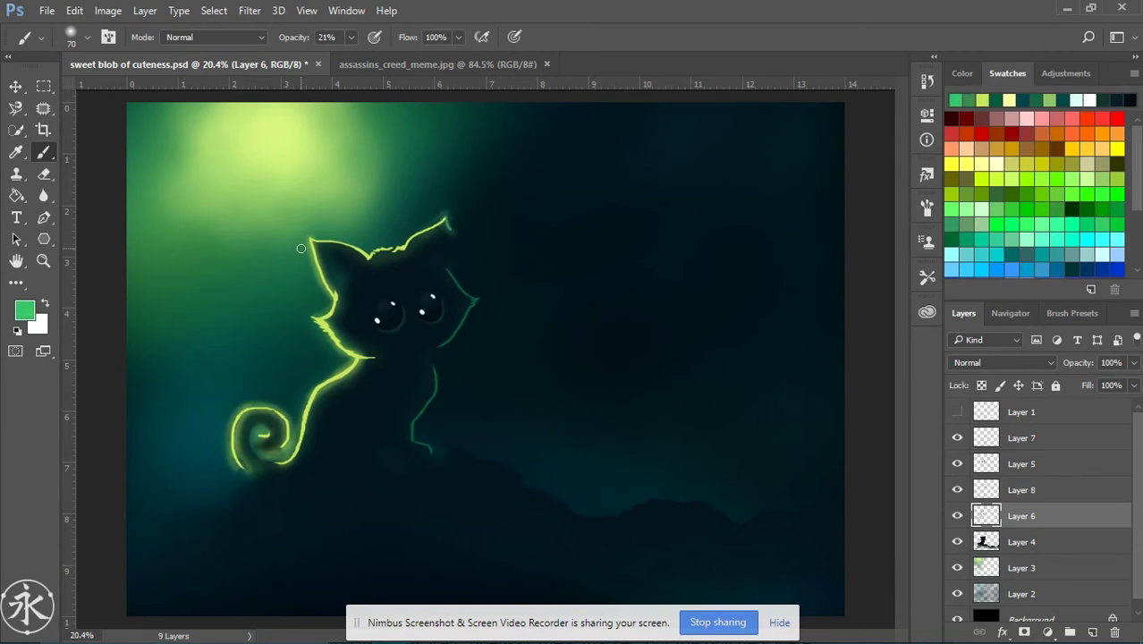
- Create Layer 9 below Layer 4 and brush a faint green glow beneath the tail
left_click(1055, 543)
key("ctrl+shift+alt+n")
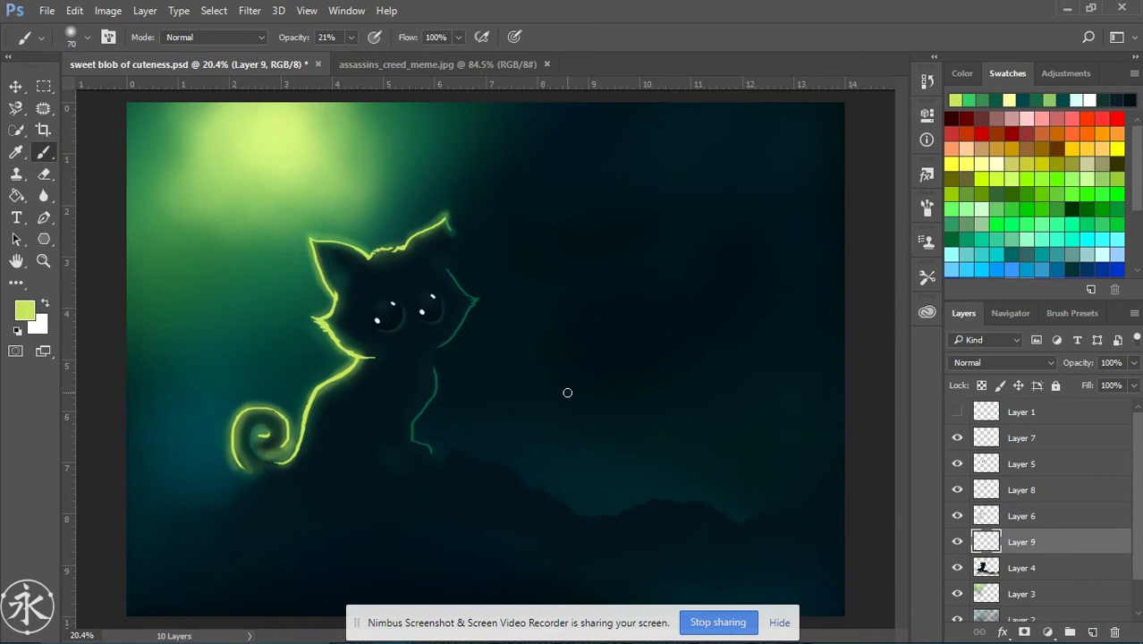
key("ctrl+bracketleft")
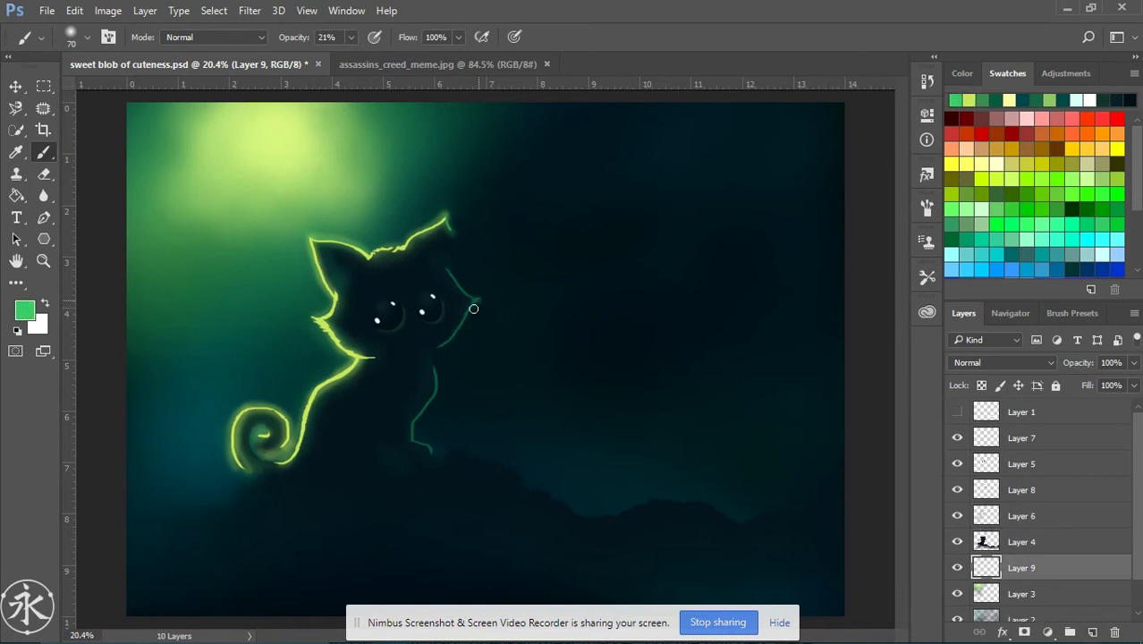
left_click(983, 100)
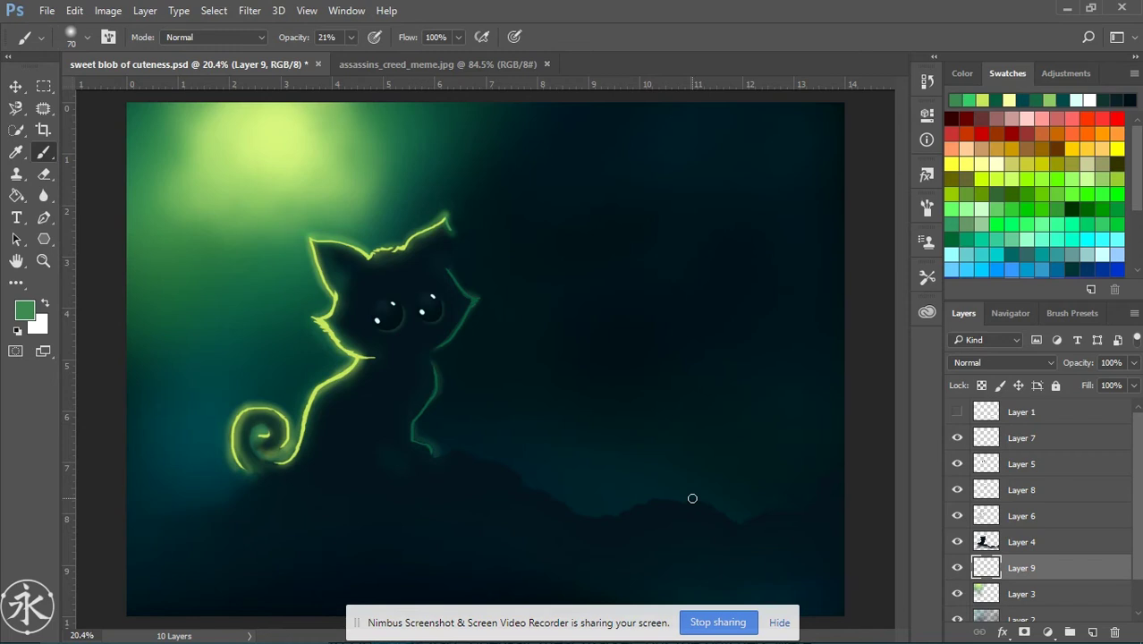
left_click(375, 439, "ctrl")
left_click(983, 99)
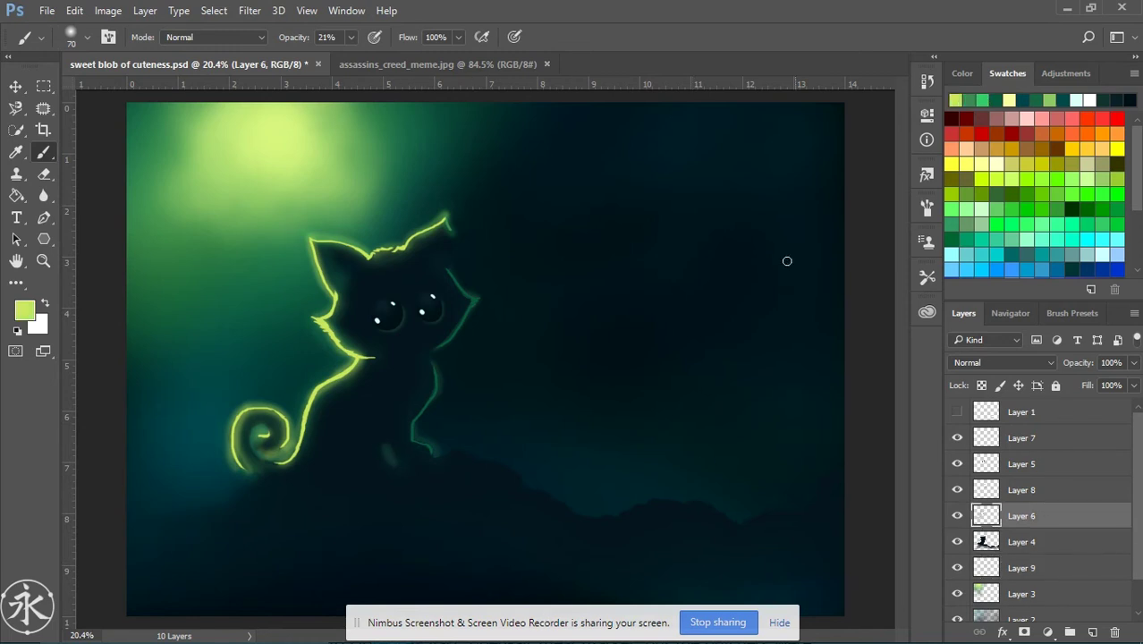
right_click(600, 465, "alt+shift")
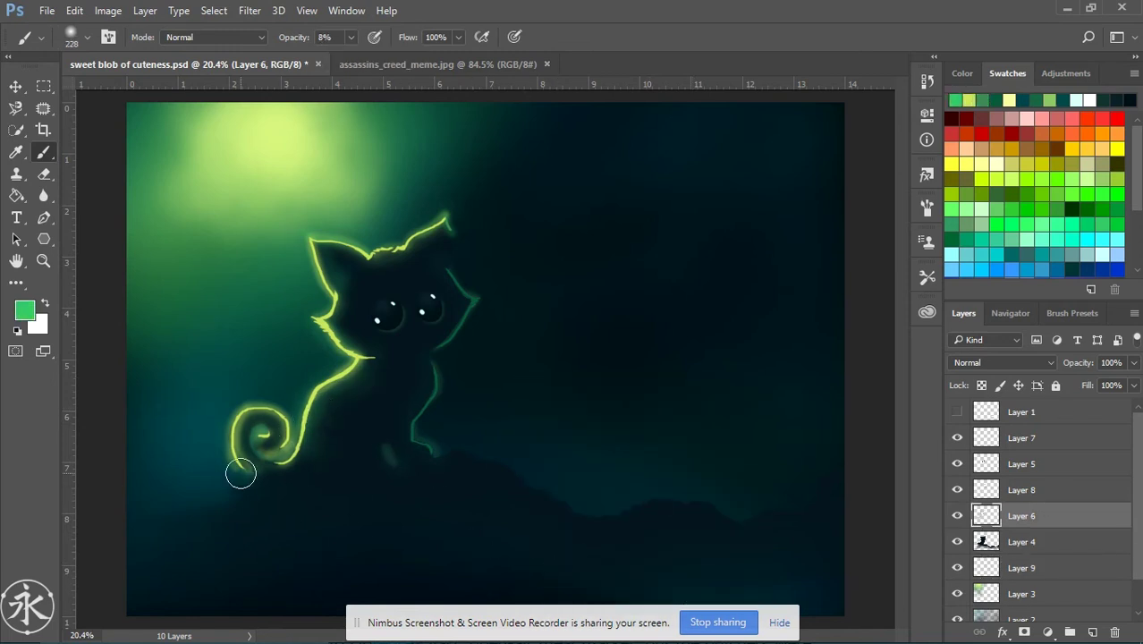
left_click_drag(239, 472, 191, 508)
left_click(422, 498, "ctrl")
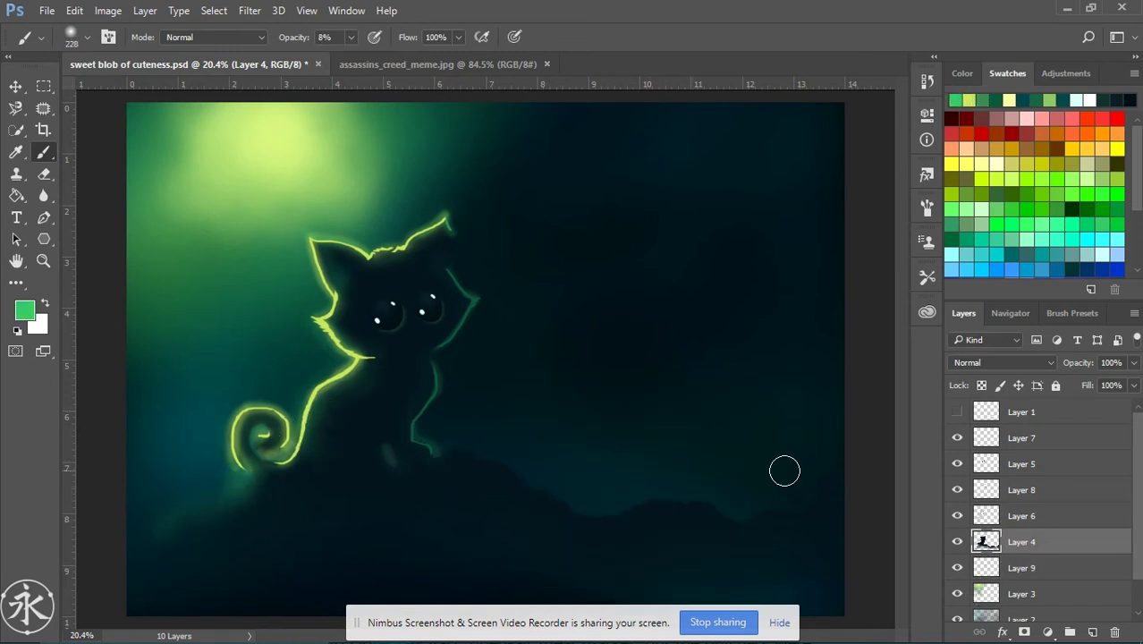
left_click(1028, 563)
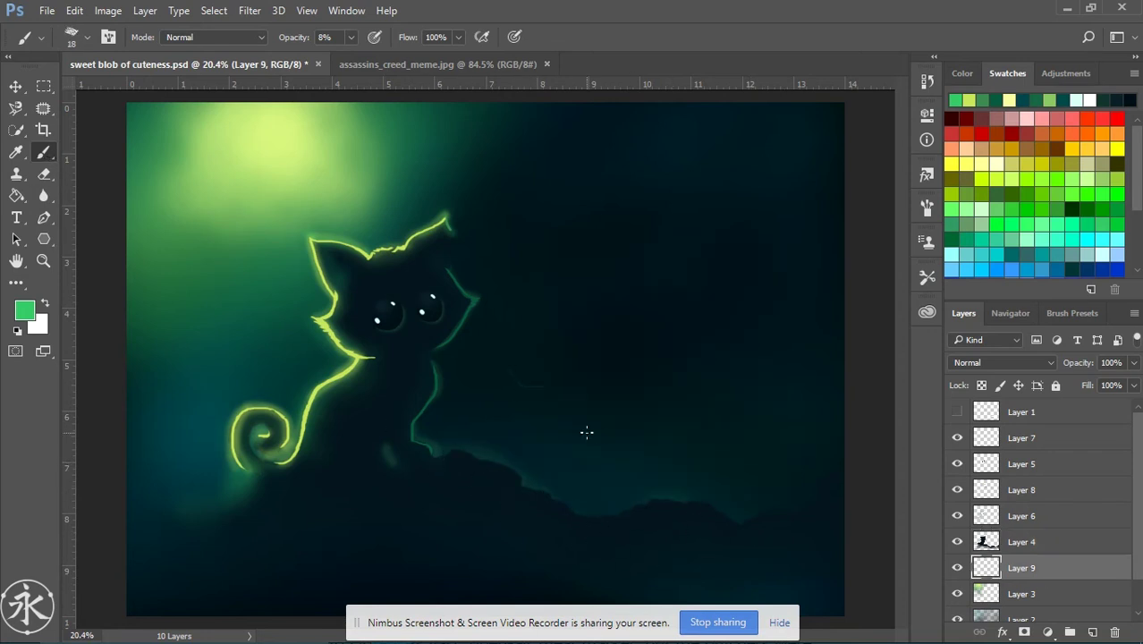
- Zoom in on the lower-right hill, select Layer 8 and sample a dark green from the image
key("z")
left_click_drag(792, 537, 832, 639)
key("b")
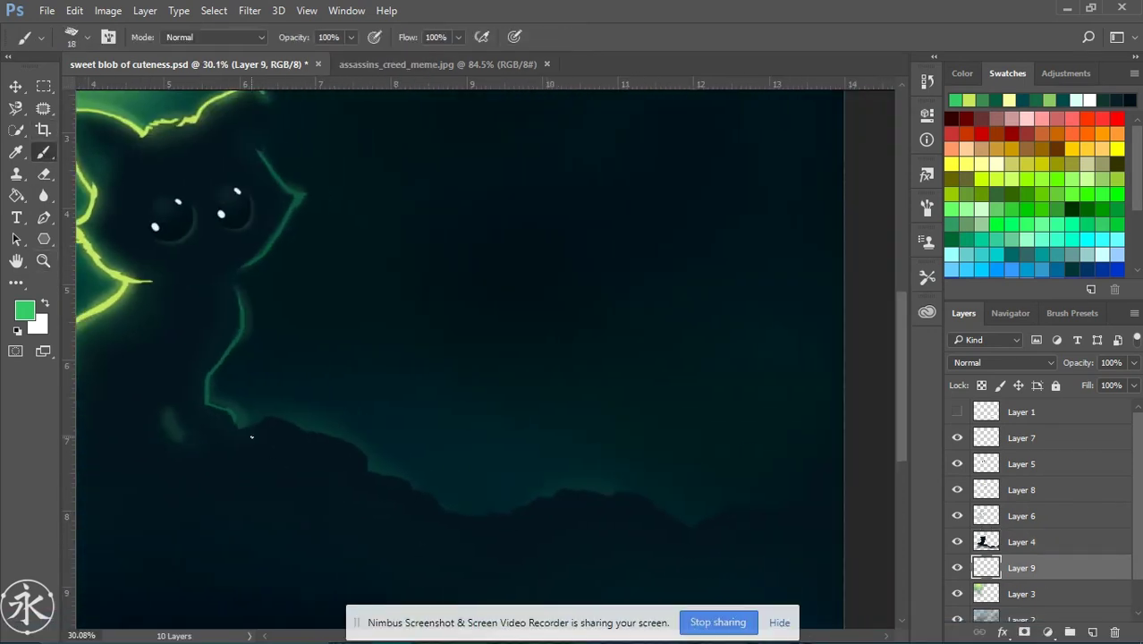
left_click(1028, 516)
left_click(1021, 489)
left_click(433, 518, "alt")
left_click(327, 403, "alt")
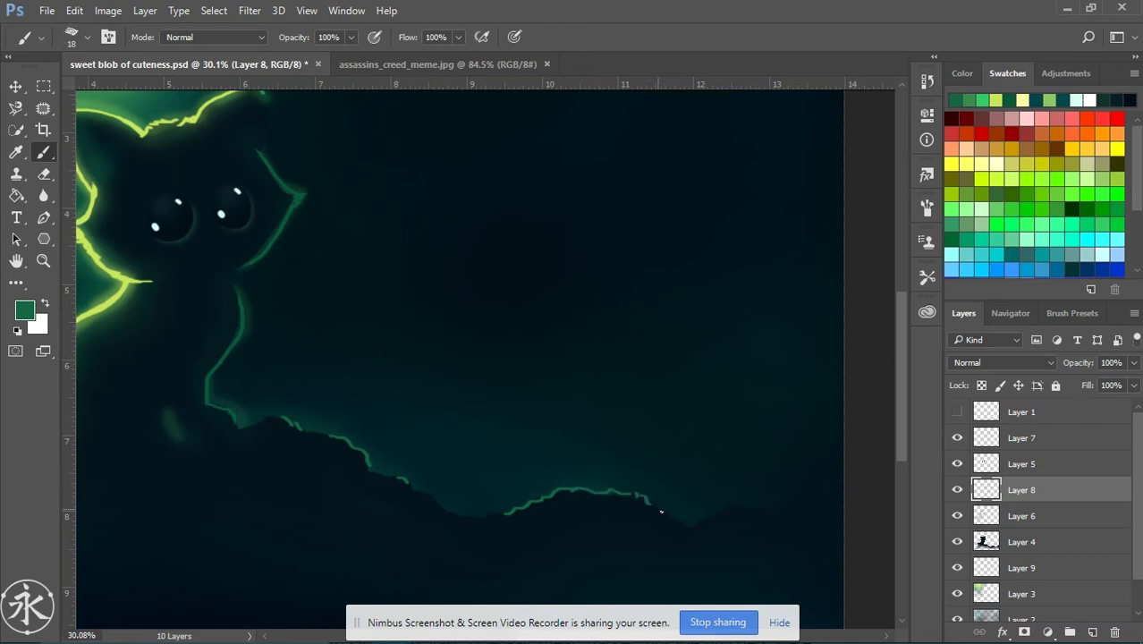
- Paint grass blades along the hill ridge with a 6 px brush, then zoom back out
left_click_drag(404, 481, 399, 462)
right_click(466, 506)
key("Escape")
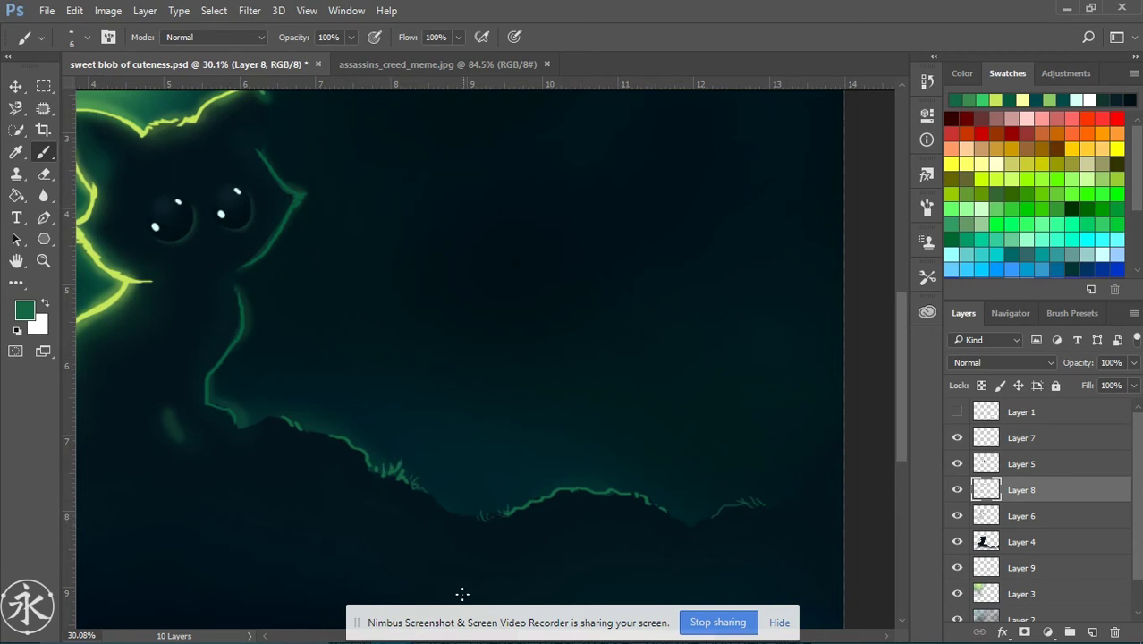
key("z")
left_click_drag(484, 584, 566, 315)
key("r")
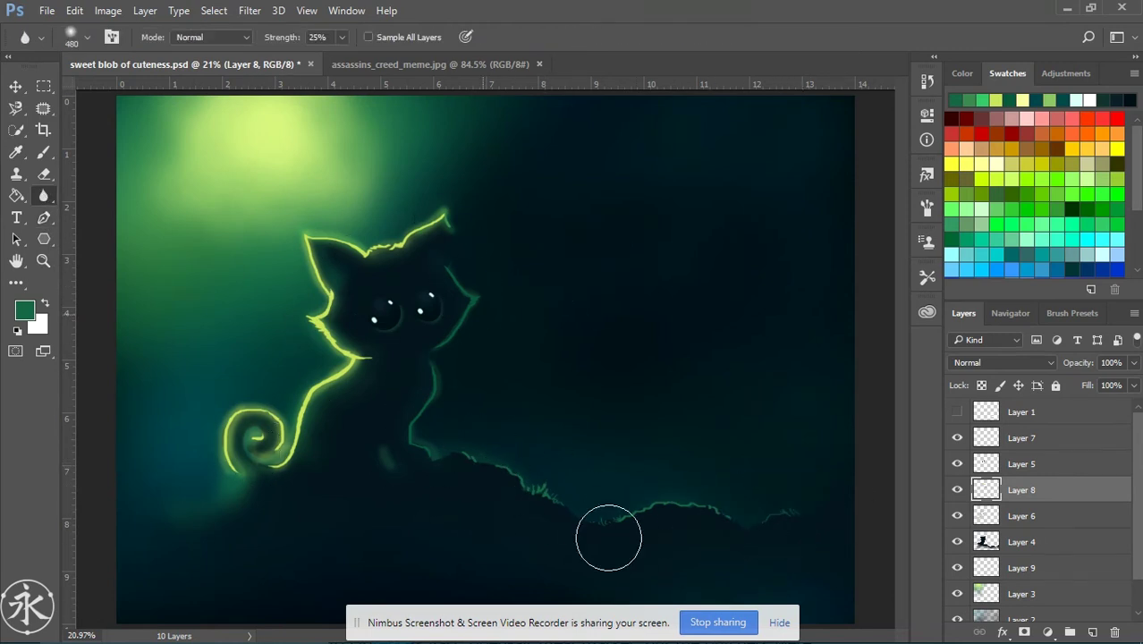
- On Layer 4, zoom in on the cat's head and set a medium green brush at 16% opacity
left_click(43, 260)
left_click_drag(305, 252, 333, 252)
key("b")
left_click(1003, 98)
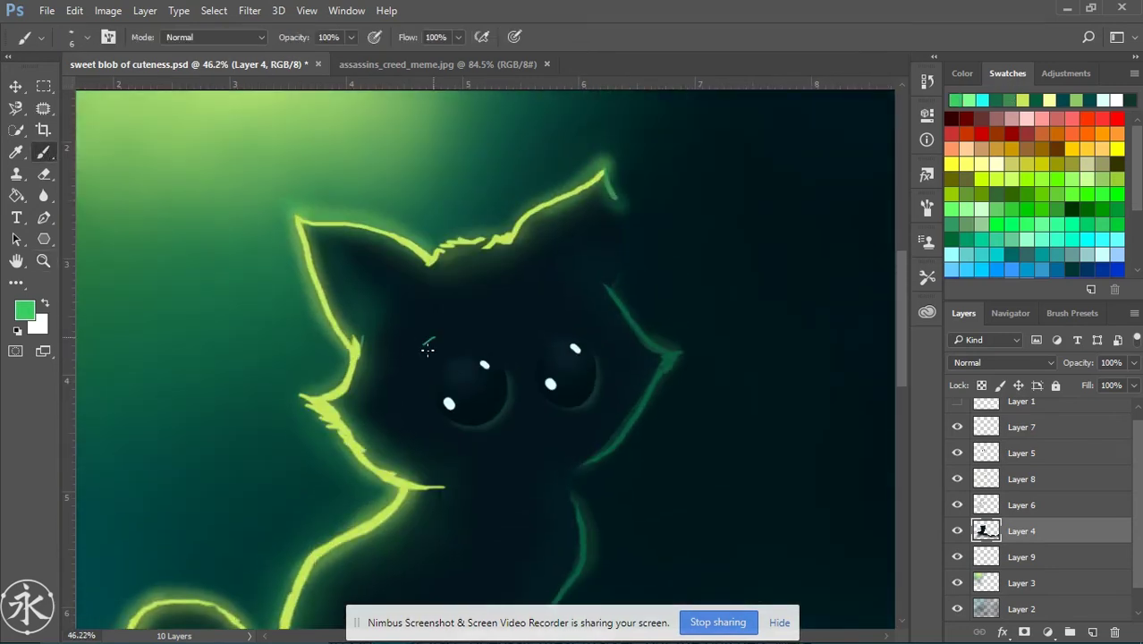
key("4")
key("3")
key("1")
key("6")
- Pan down around the cat's spiral tail and check the brush size and hardness options
scroll(837, 506, "down", 1)
scroll(617, 544, "down", 3)
scroll(168, 484, "down", 1)
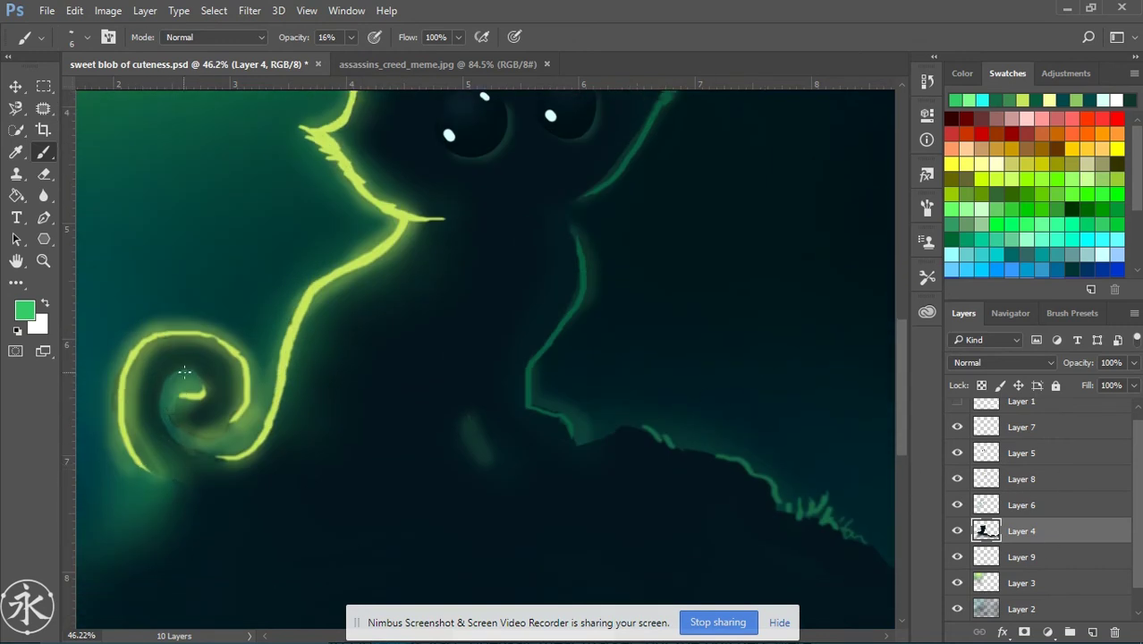
scroll(245, 497, "down", 1)
scroll(361, 477, "down", 1)
right_click(452, 413)
left_click(183, 345)
scroll(317, 572, "down", 1)
scroll(233, 397, "left", 2)
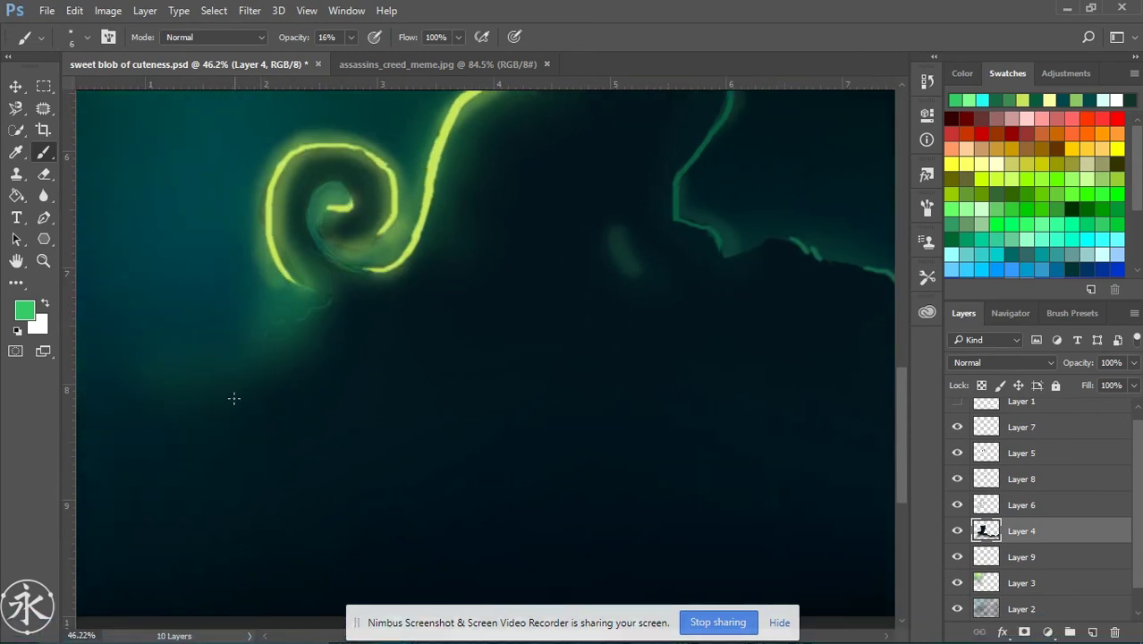
scroll(234, 398, "up", 3)
scroll(613, 415, "up", 1)
scroll(664, 458, "up", 1)
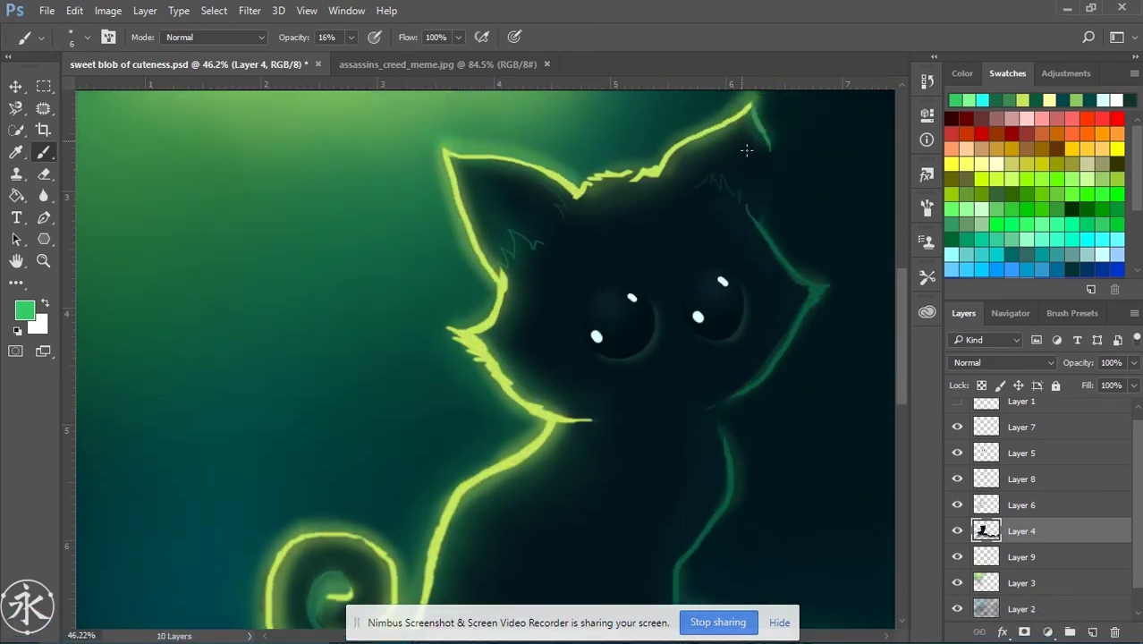
scroll(685, 375, "down", 1)
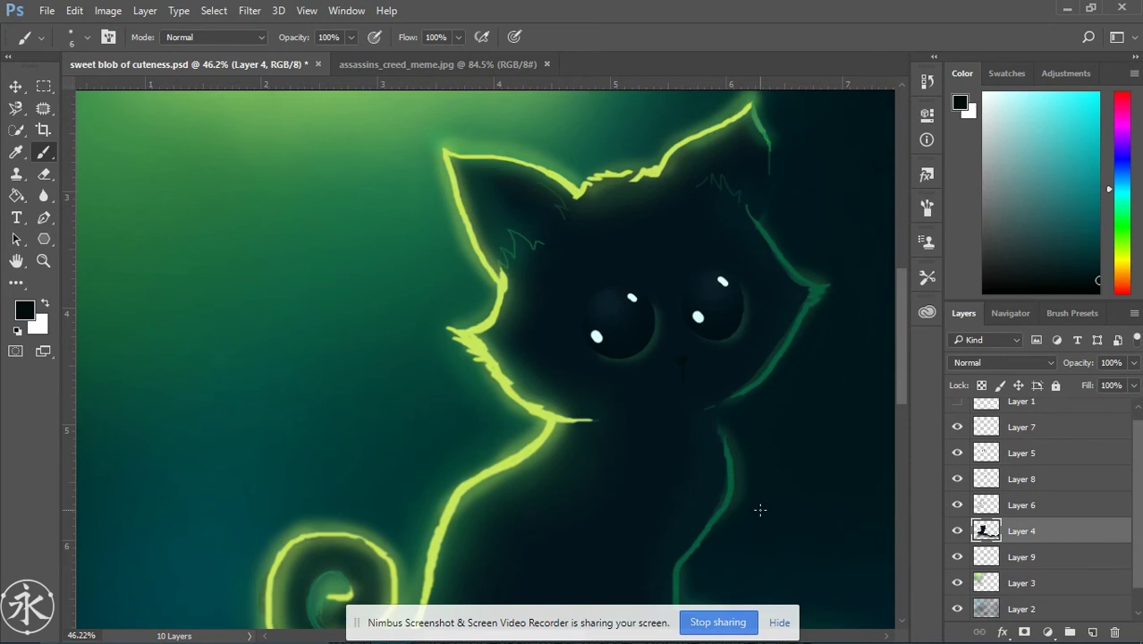
- Zoom out to the whole painting, shrink the soft brush to about 77 and dab a green sky dot
key("z")
left_click_drag(759, 510, 680, 399)
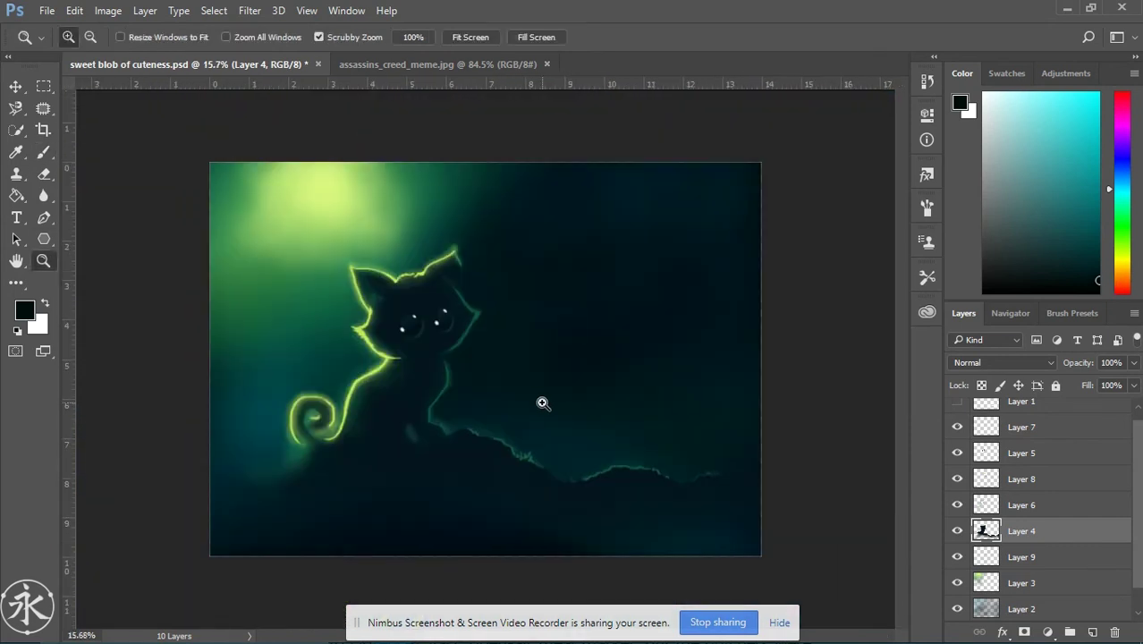
key("b")
right_click(603, 348)
key("Escape")
right_click(567, 302)
key("Return")
right_click(590, 273)
key("Return")
left_click(430, 180)
- Paint cyan bokeh dots of varying sizes left of the cat and near the tail
left_click(1036, 99)
left_click(250, 342)
right_click(578, 356)
key("Return")
left_click(244, 344)
right_click(606, 344)
right_click(538, 331)
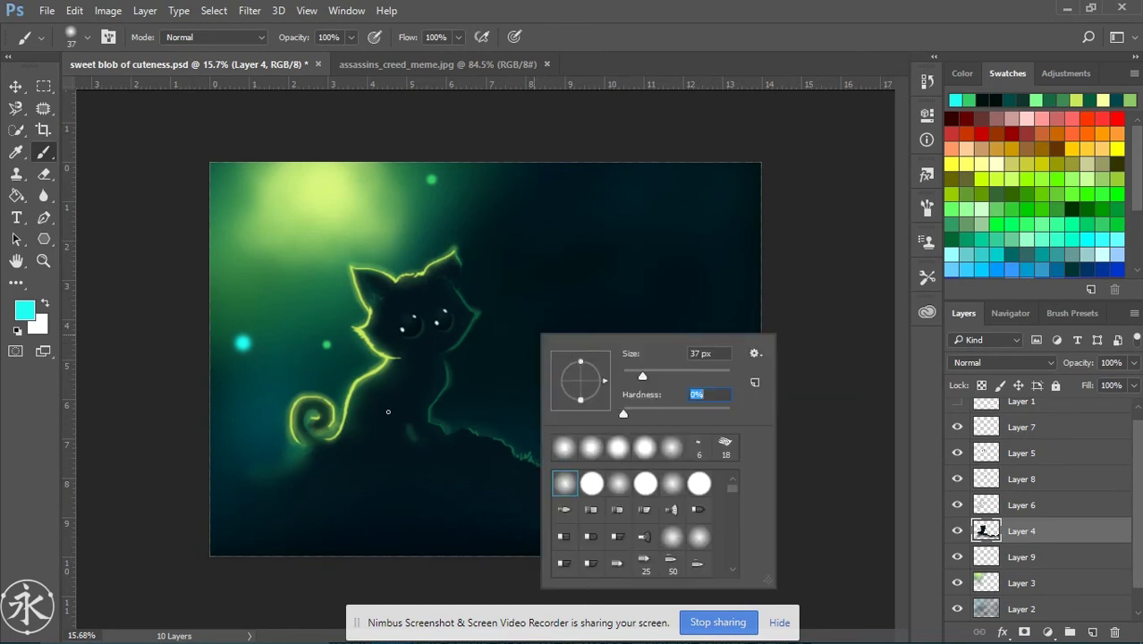
key("Return")
left_click(300, 381)
- Add light green dots near the cat, in the upper-left sky and right of the cat
left_click(1037, 100)
right_click(521, 321)
key("Return")
left_click(255, 300)
right_click(584, 372)
key("Return")
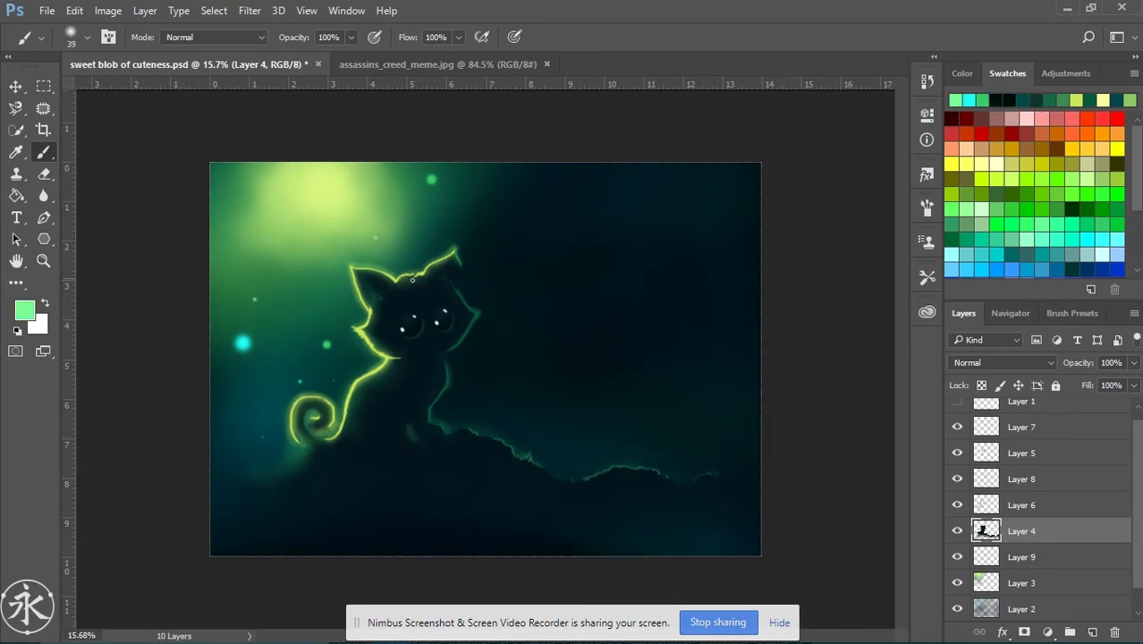
right_click(558, 254)
key("Return")
left_click(231, 218)
left_click(956, 99)
left_click(969, 99)
left_click(462, 397)
- Shrink the brush to 25, set opacity to 46% and switch the colour to cyan
right_click(617, 384)
key("Return")
key("4")
key("6")
right_click(501, 223)
key("Return")
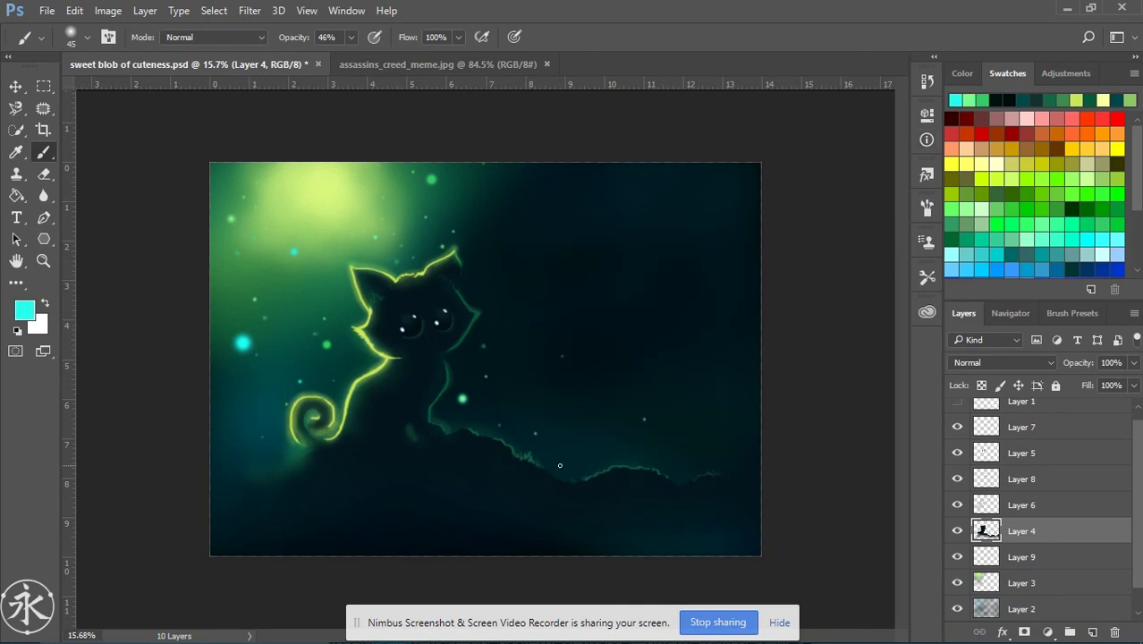
right_click(428, 256)
- On Layer 9, add a soft cyan glow to the upper-right sky with a huge brush at 12%
key("Return")
key("1")
key("2")
left_click(326, 344, "alt")
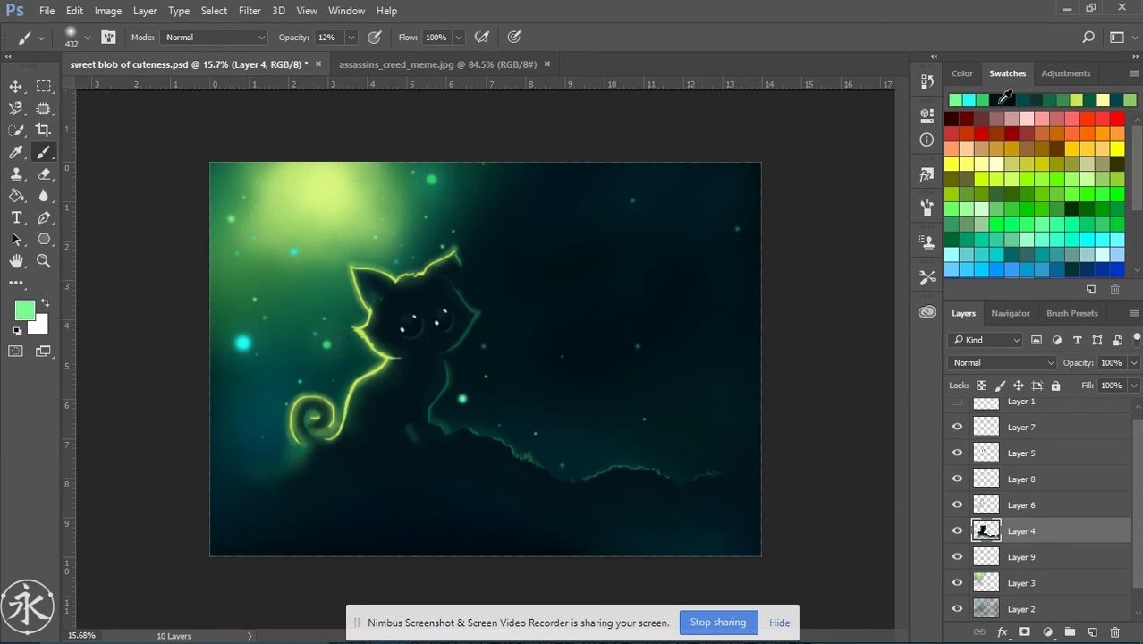
left_click(462, 398, "alt")
left_click(464, 403, "ctrl")
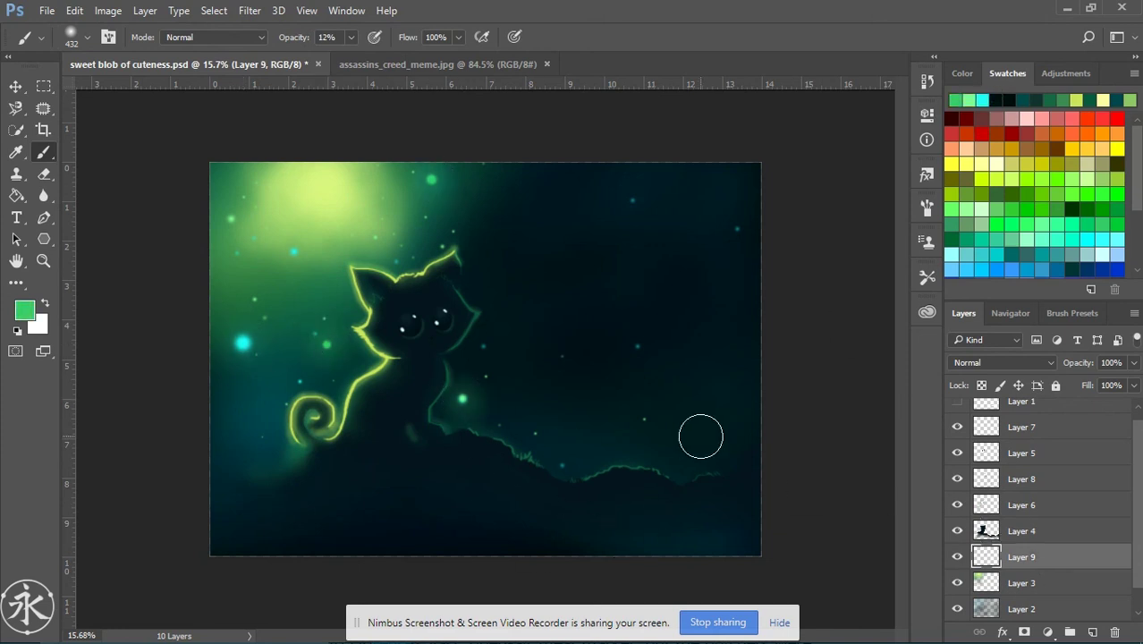
left_click(243, 342, "alt")
left_click(632, 199)
- Lower the brush to 6% opacity in cyan, then soften Layer 4 with the Blur tool
key("1")
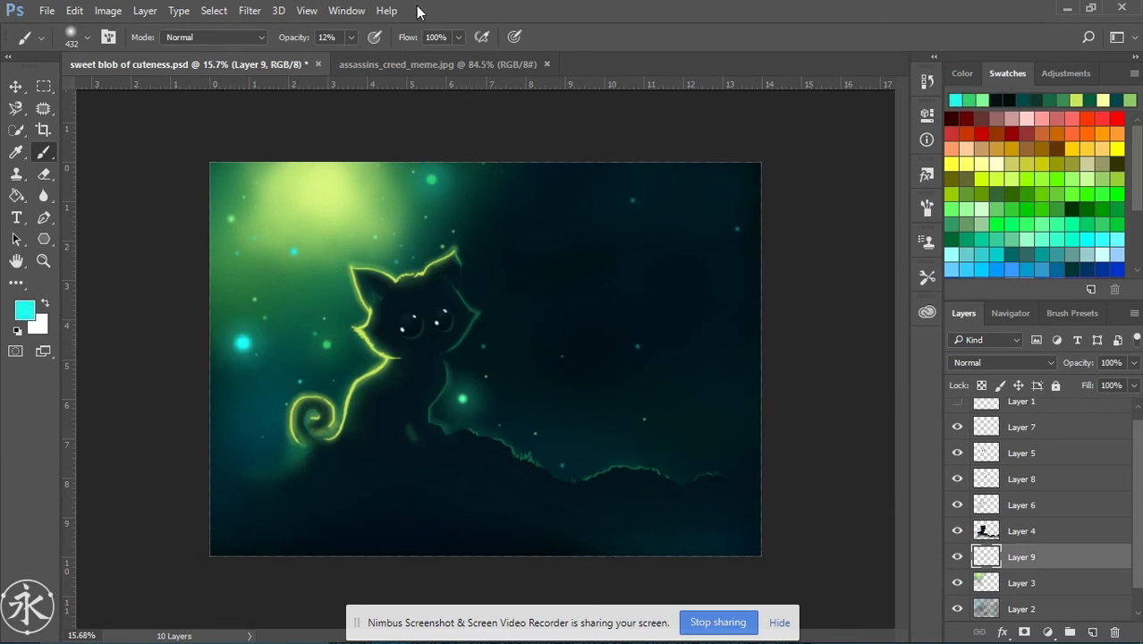
left_click(981, 99)
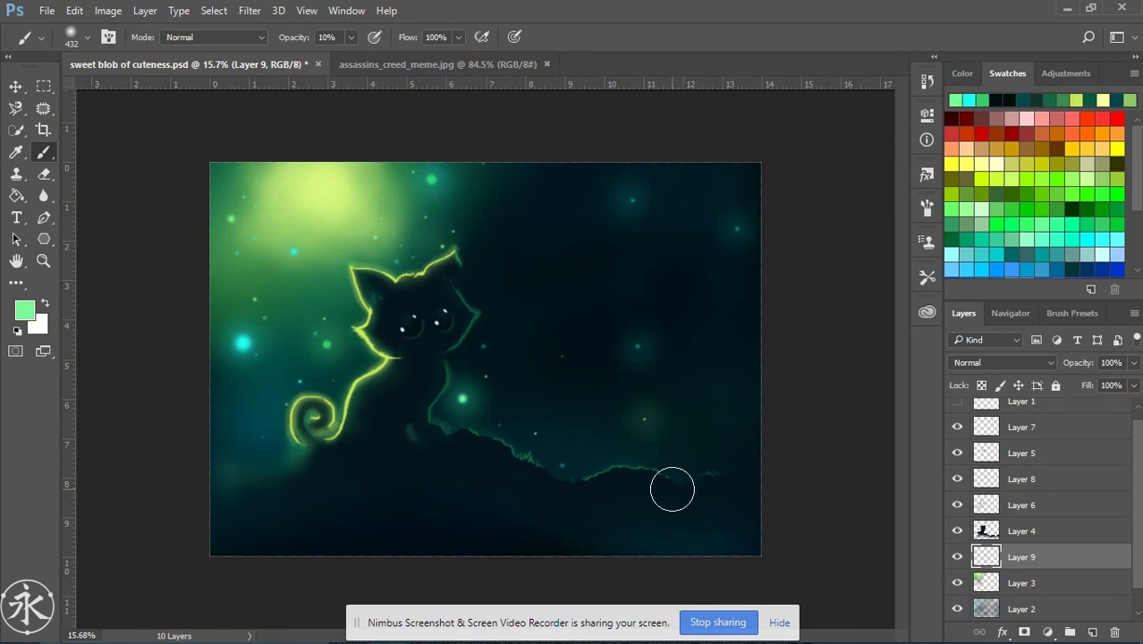
key("0")
key("6")
left_click(968, 100)
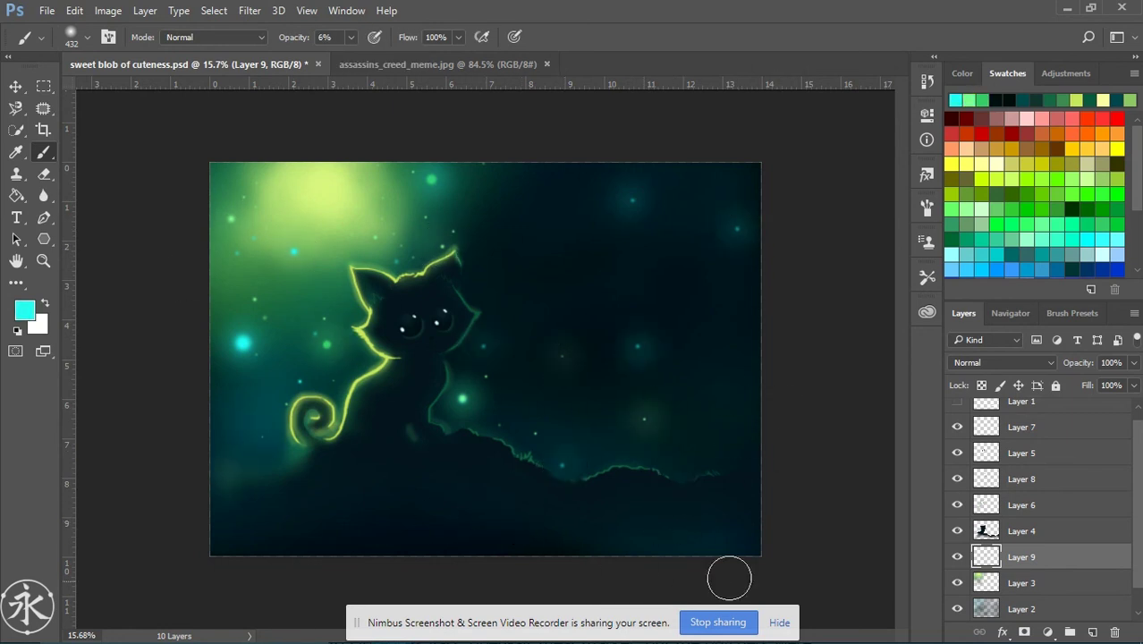
key("alt+bracketright")
key("r")
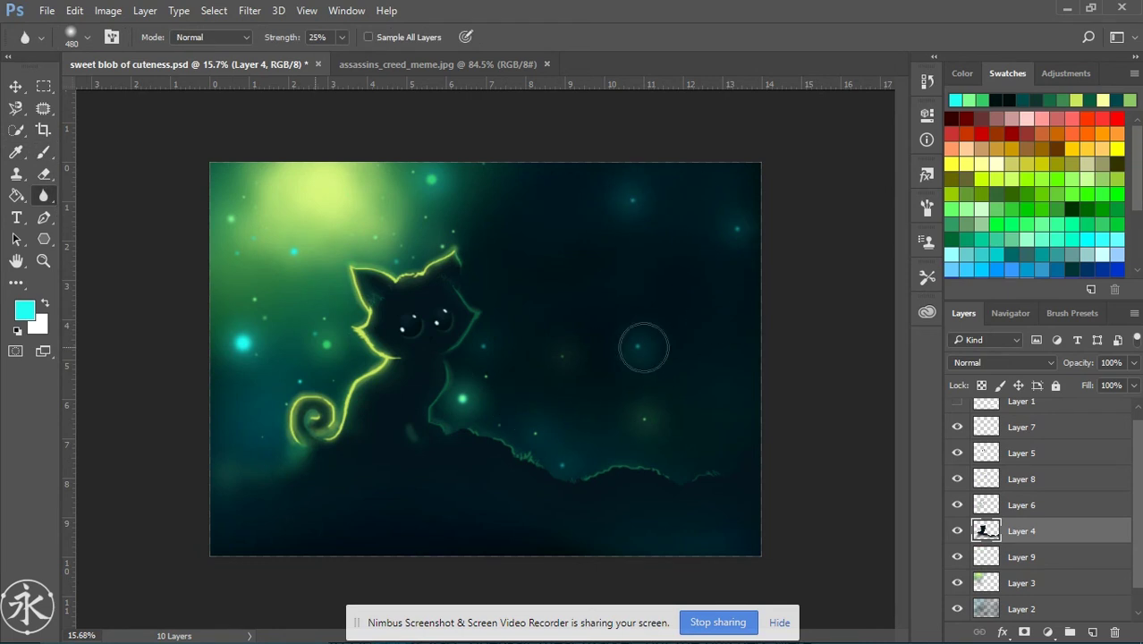
- Fade the right-side sky glow with a 1102 px soft eraser at 24% opacity
left_click(1063, 559)
key("e")
right_click(830, 231)
right_click(857, 273)
left_click_drag(659, 340, 760, 343)
left_click_drag(285, 37, 227, 58)
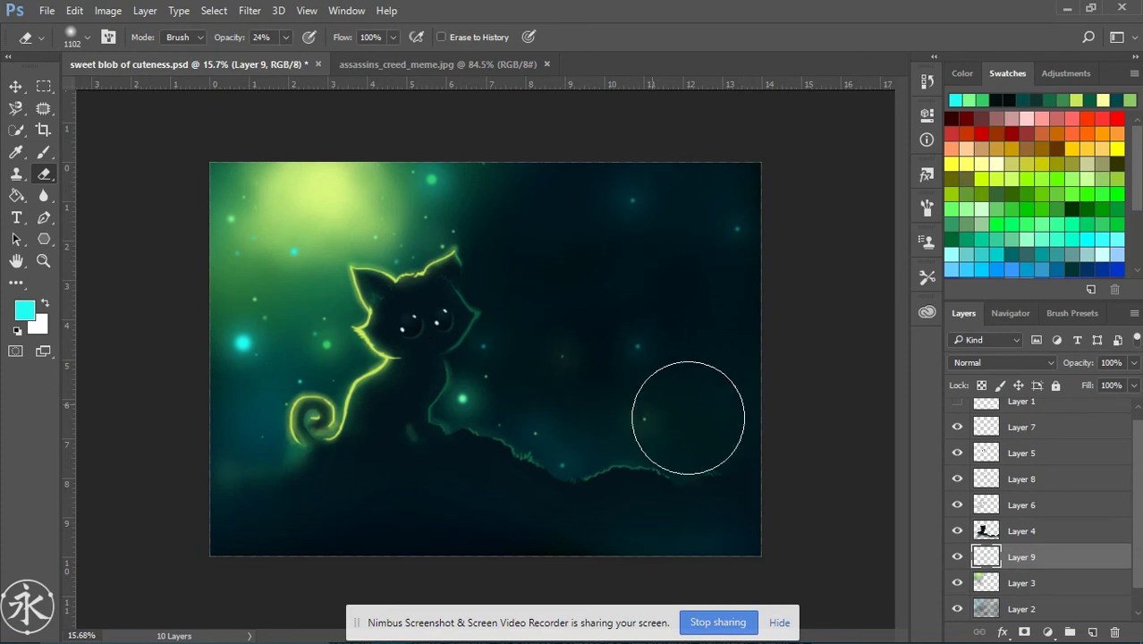
key("alt+bracketright")
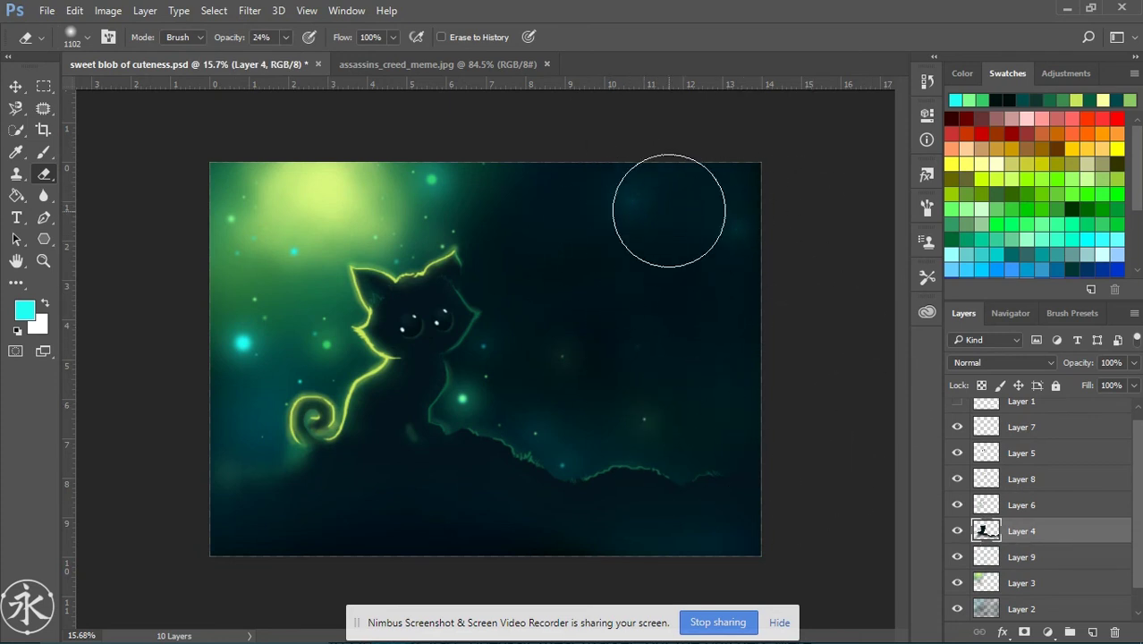
right_click(626, 250)
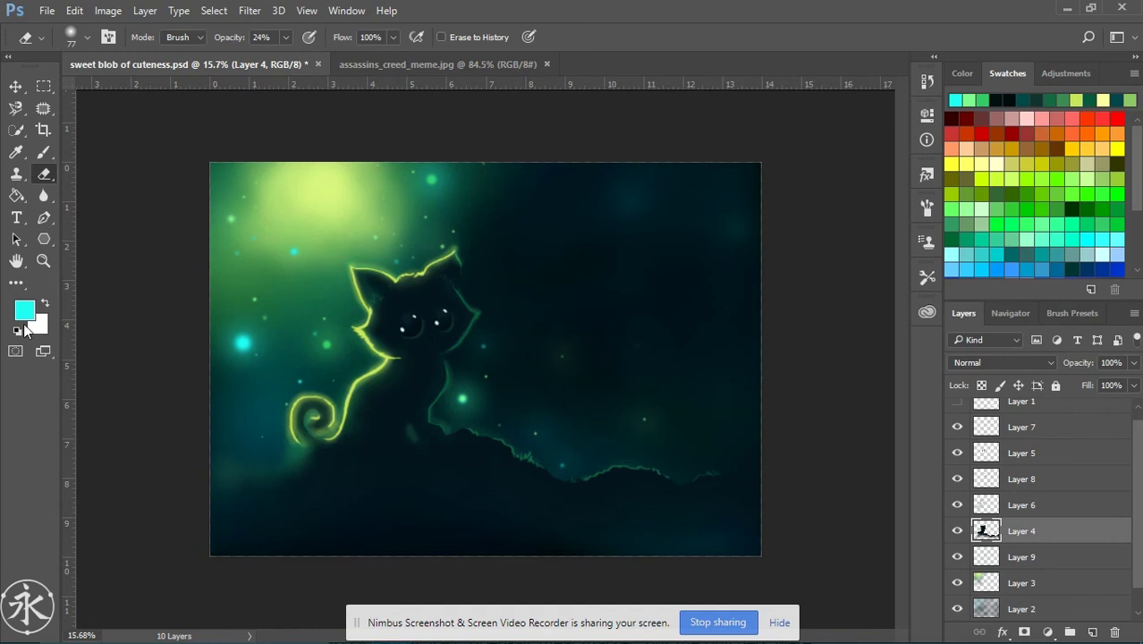
left_click_drag(413, 423, 465, 425)
- Set 40% opacity, move to Layer 6 and zoom in on the grassy hill
key("4")
key("alt+bracketright")
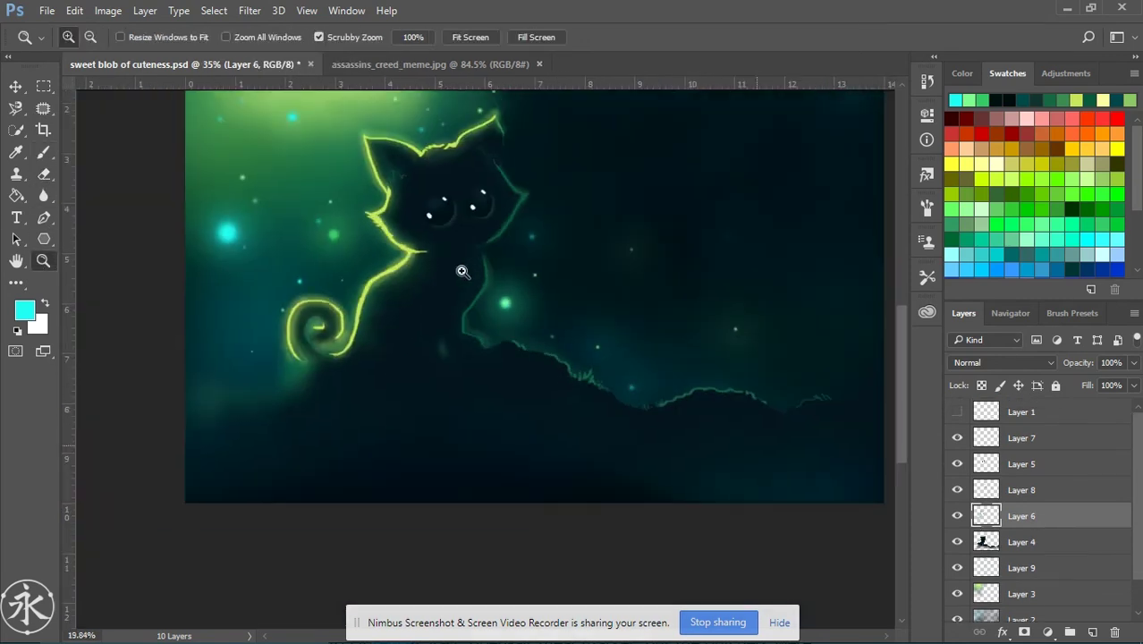
key("z")
mouse_move(483, 265)
left_mouse_down()
mouse_move(461, 264)
mouse_move(681, 314)
mouse_move(657, 451)
left_mouse_up()
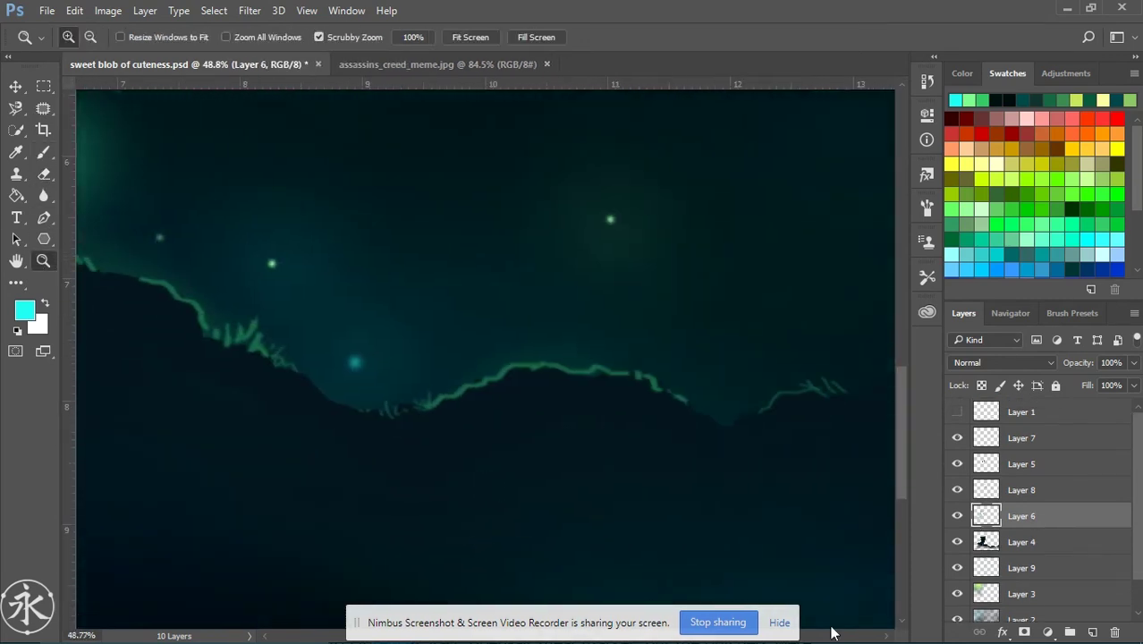
key("b")
left_click(418, 398, "alt")
- Fit the whole painting in view and enlarge the brush to 171 px
right_click(751, 286)
key("Escape")
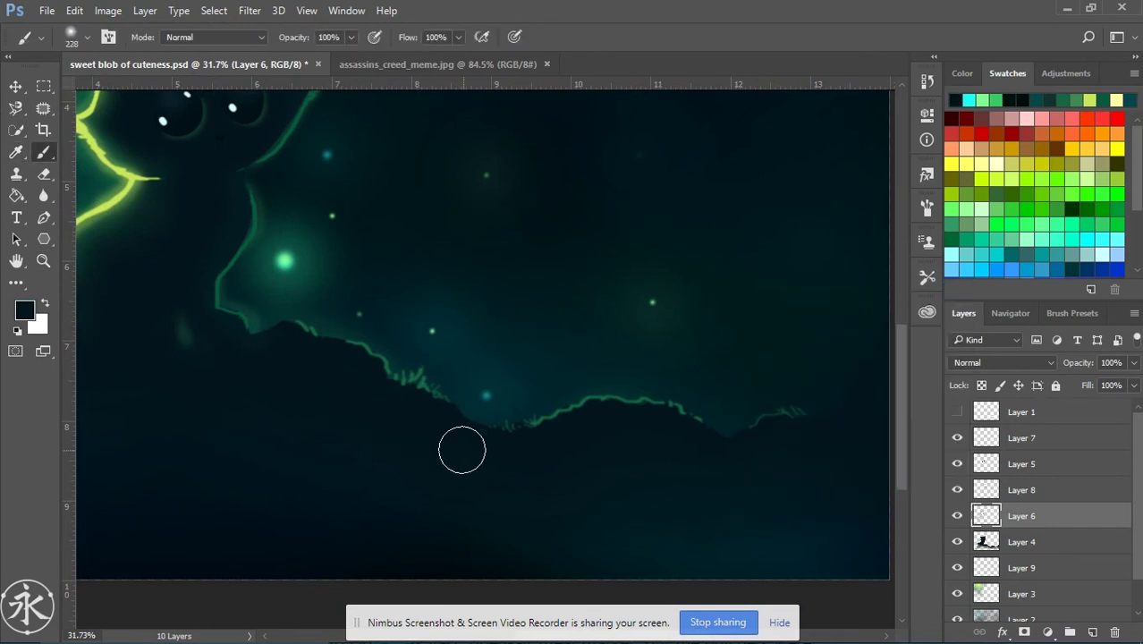
key("z")
left_click_drag(398, 278, 376, 325)
left_click(44, 152)
right_click(362, 195)
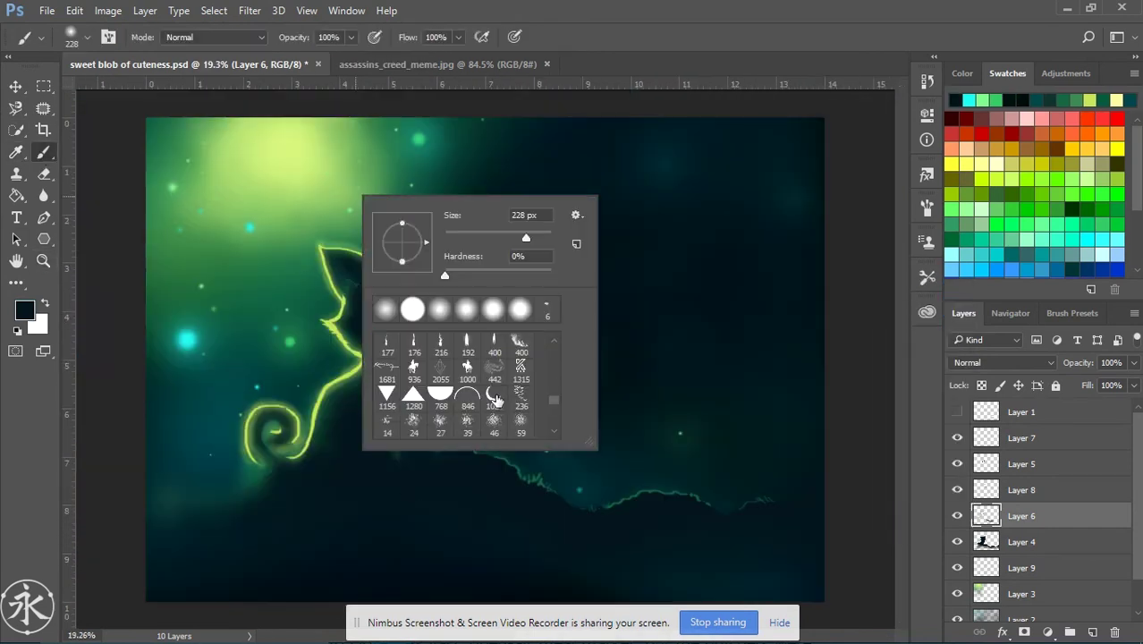
left_click_drag(506, 237, 516, 238)
- Select Layer 7, enlarge the brush and pick cyan paint for the signature
left_click(1050, 437)
right_click(561, 386)
left_click_drag(719, 429, 735, 429)
left_click(186, 338, "alt")
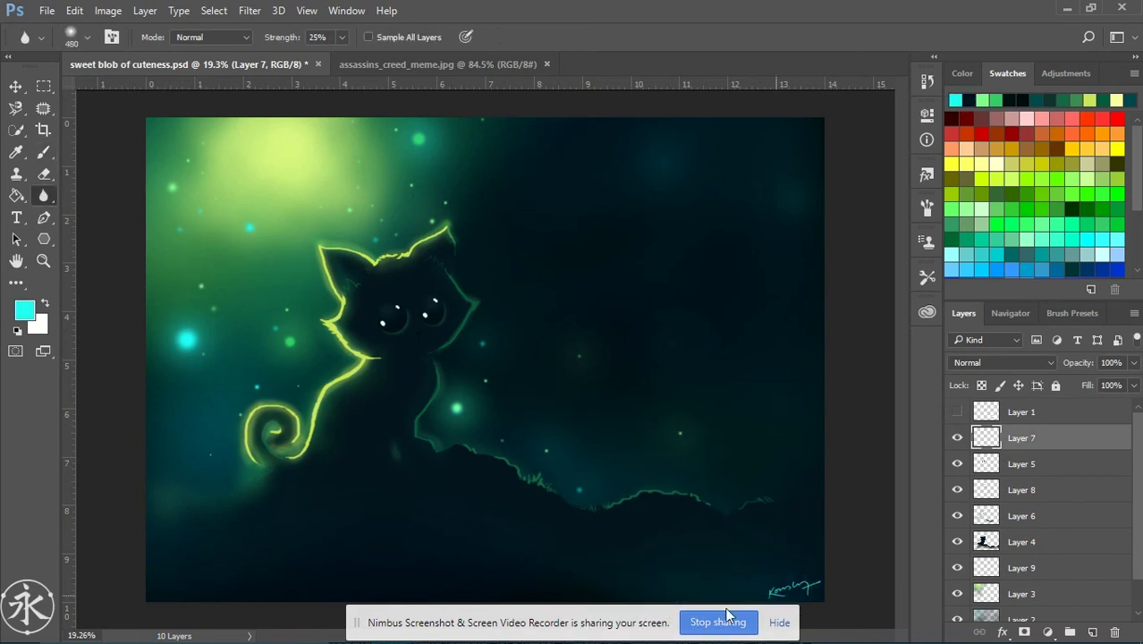
- Zoom in on the bottom-right signature, then fit the whole painting with Ctrl+0 and select the Blur tool
key("z")
left_click(620, 374)
left_click(44, 195)
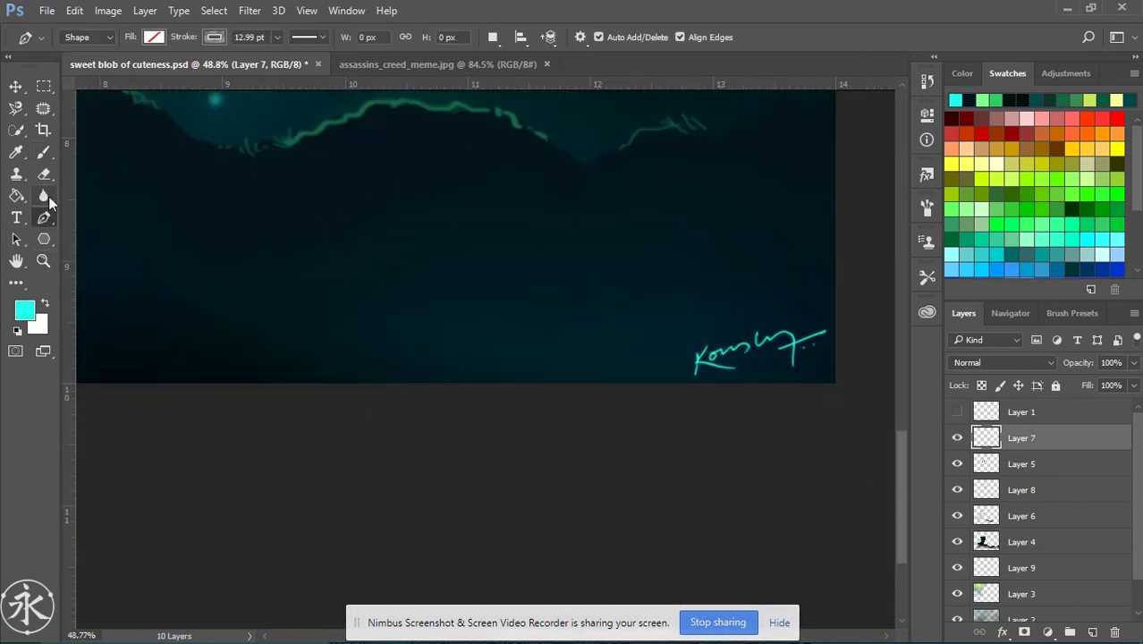
left_click(41, 260)
key("ctrl+0")
key("r")
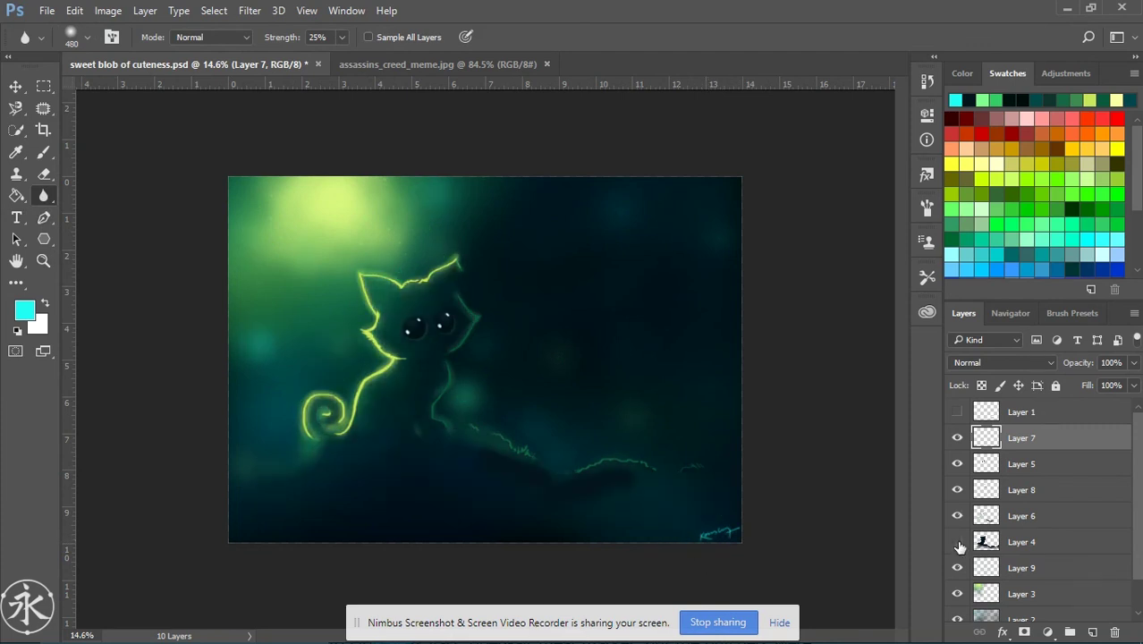